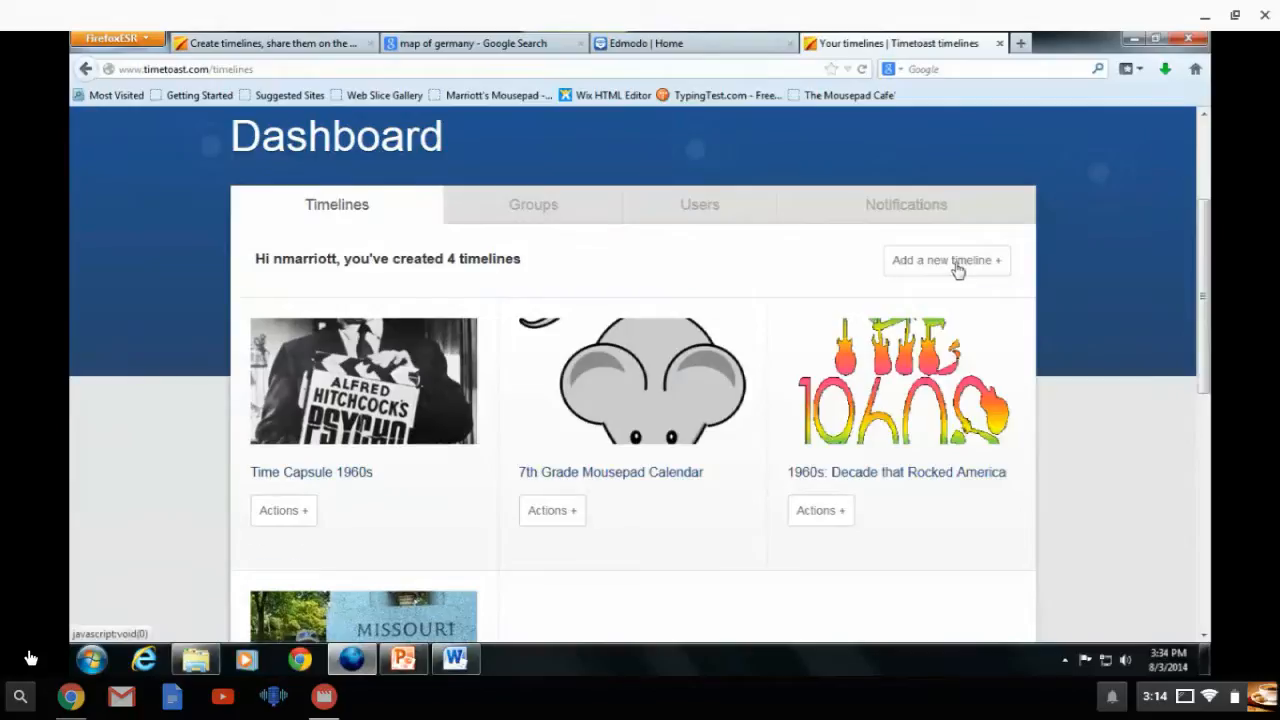
- Create a new timeline titled "Dream Vacation" in the Personal category
left_click(957, 262)
left_click(349, 409)
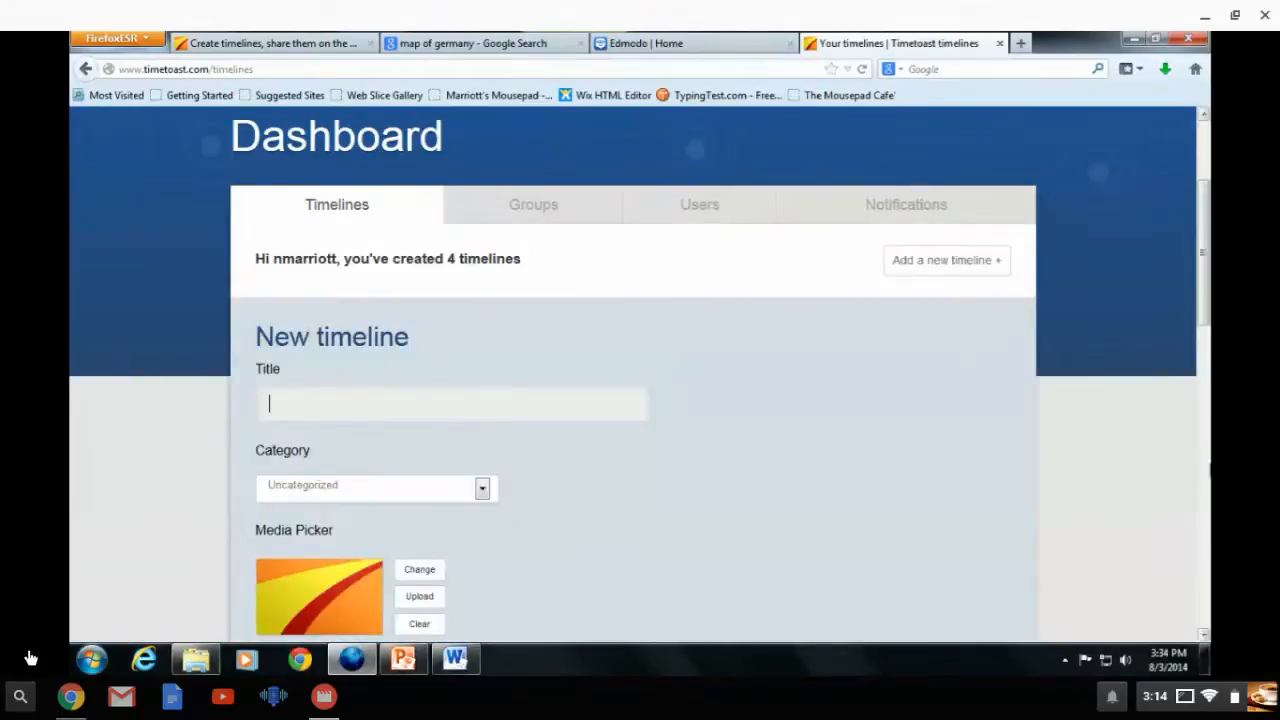
type("Dream Vacation")
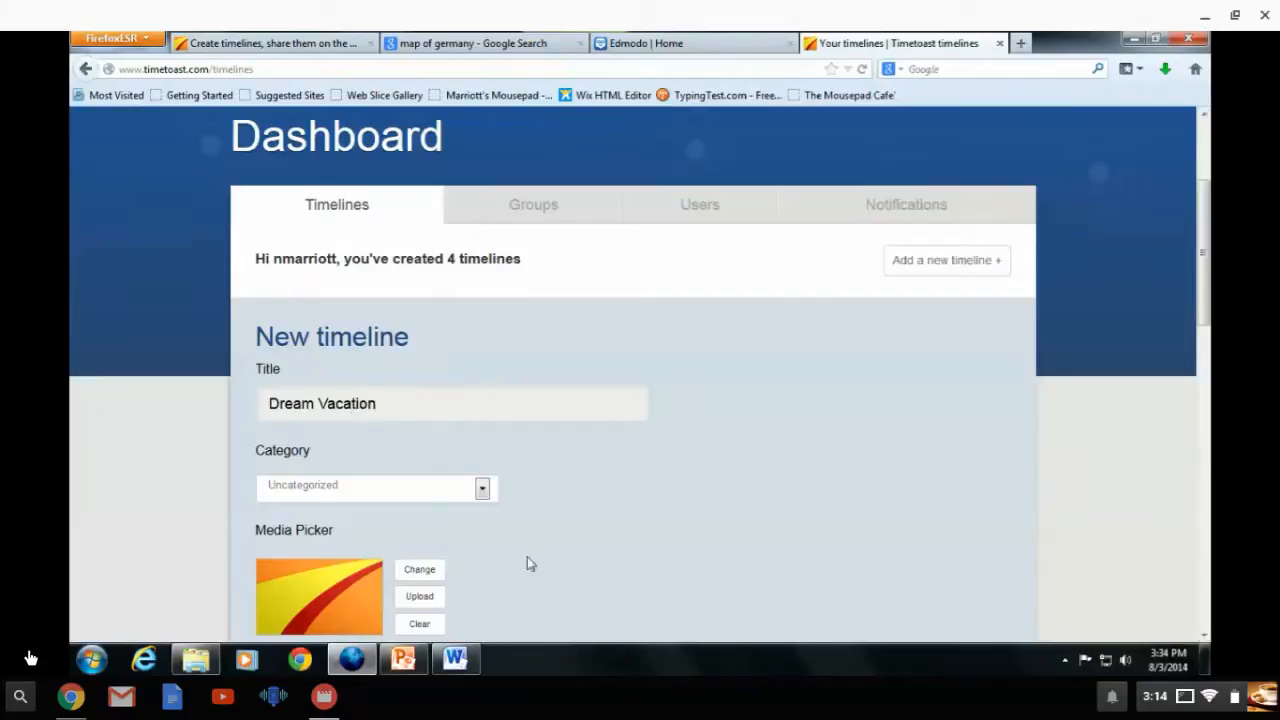
left_click(482, 489)
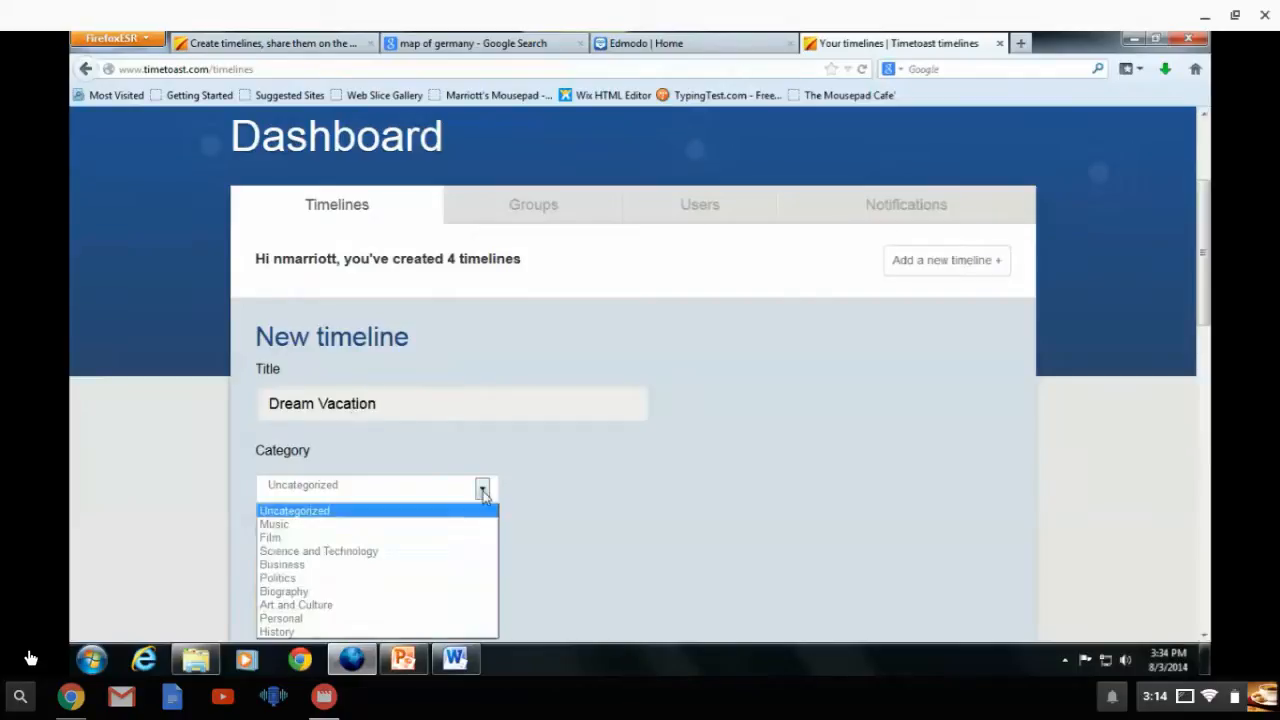
left_click(316, 619)
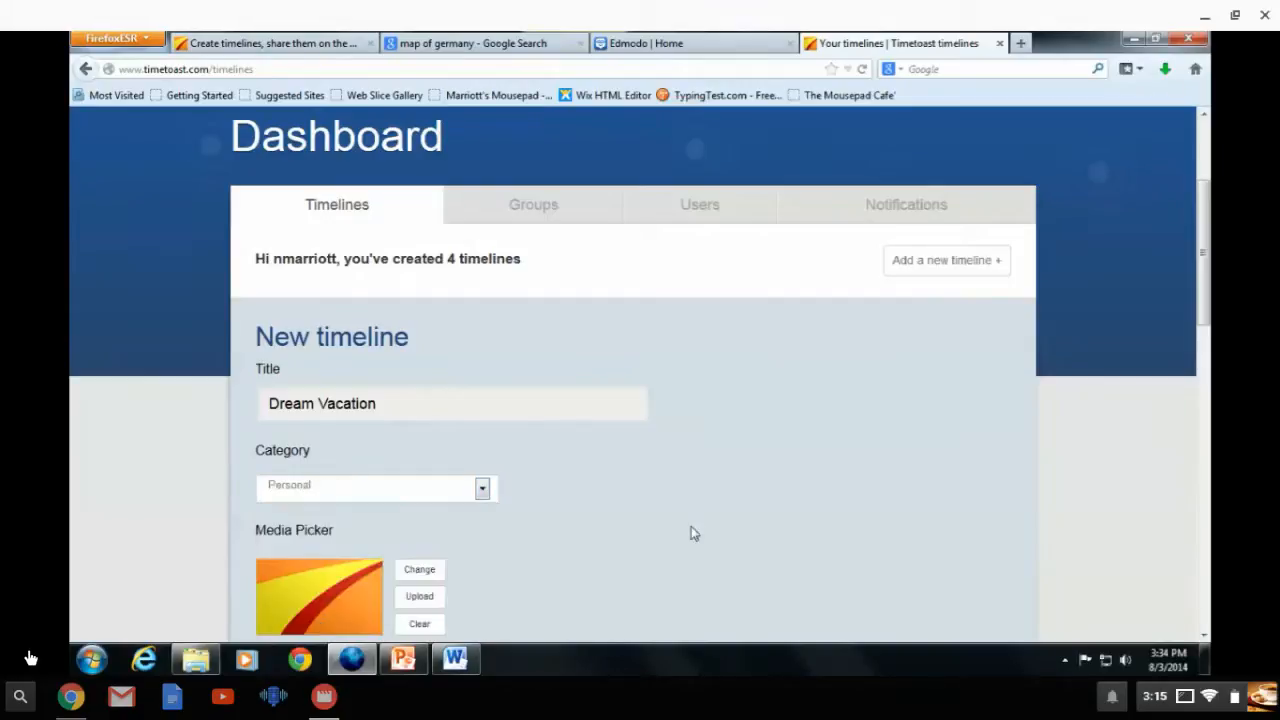
scroll(789, 509, "down", 3)
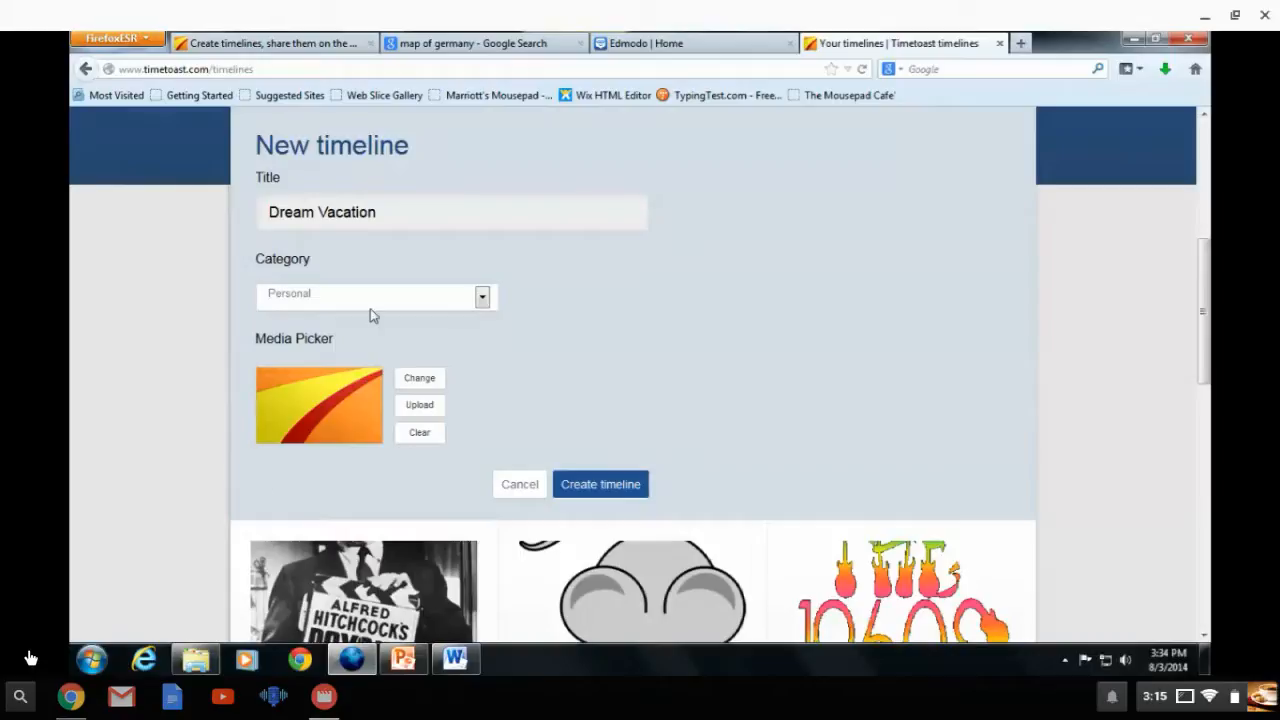
left_click(601, 491)
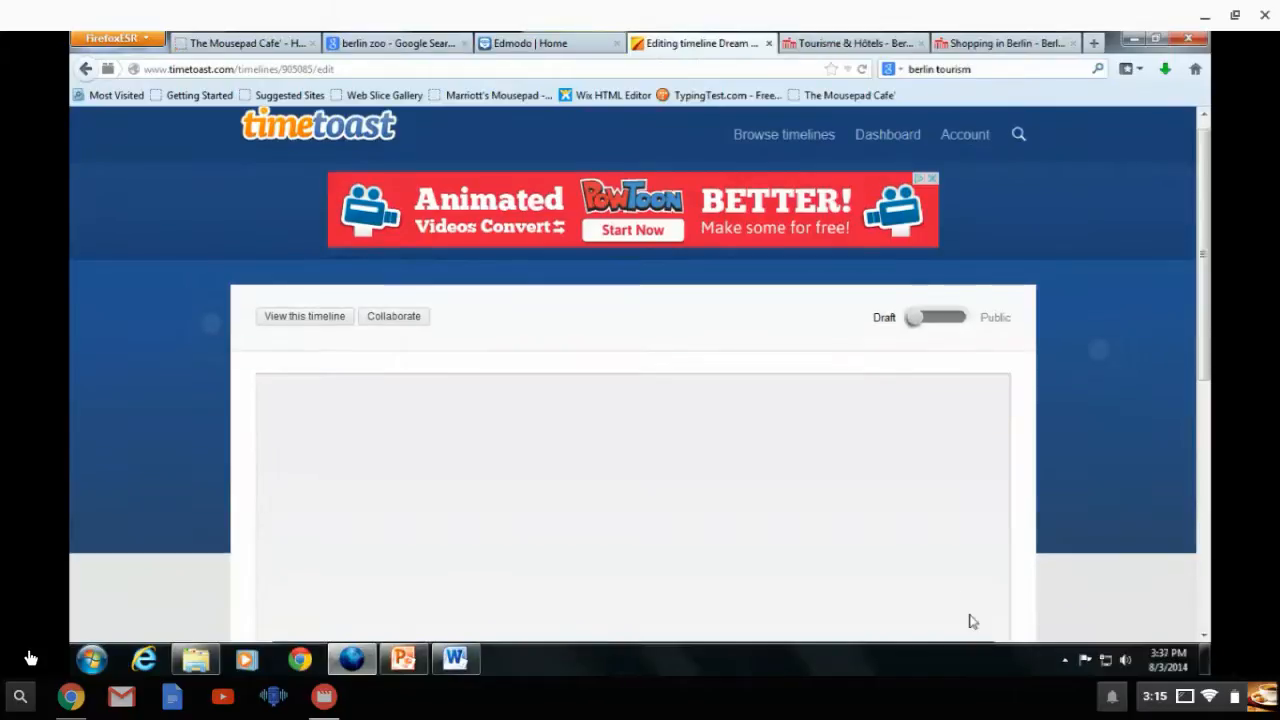
- Add an event titled "Day 1" dated 1 Nov 2014 with the description "Flight travel" to the timeline
left_click_drag(1203, 286, 1208, 350)
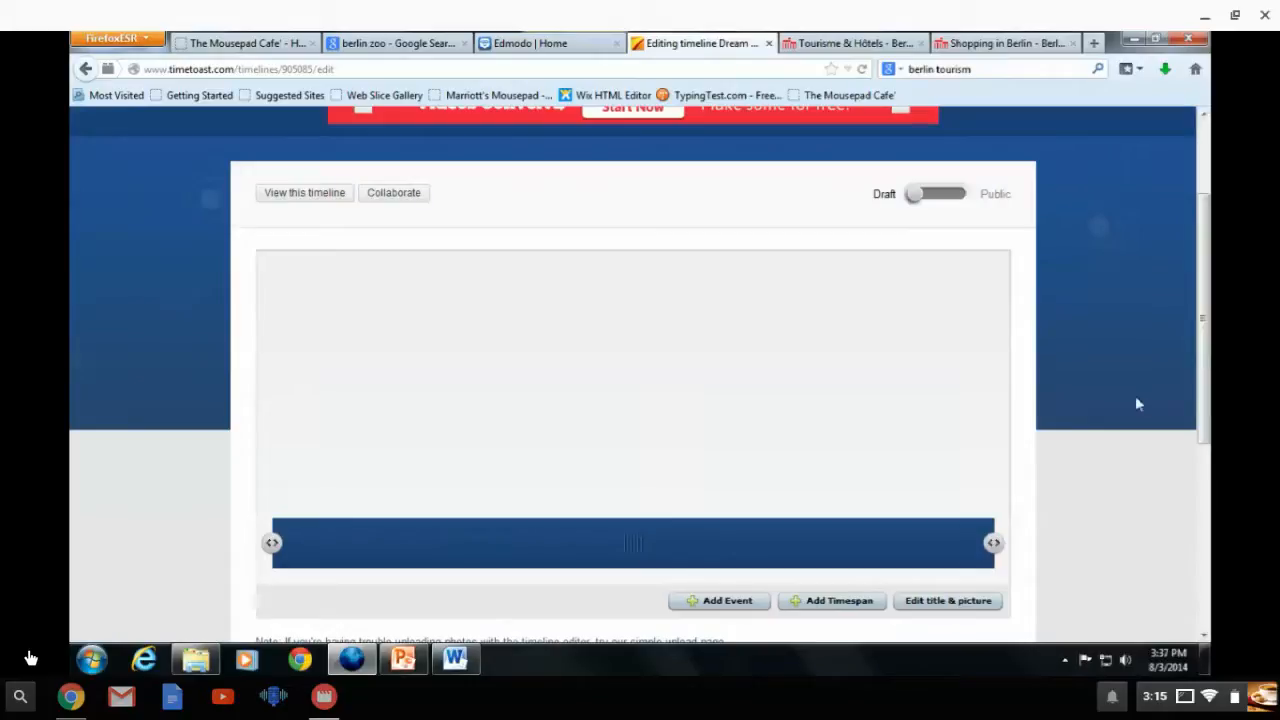
left_click(727, 603)
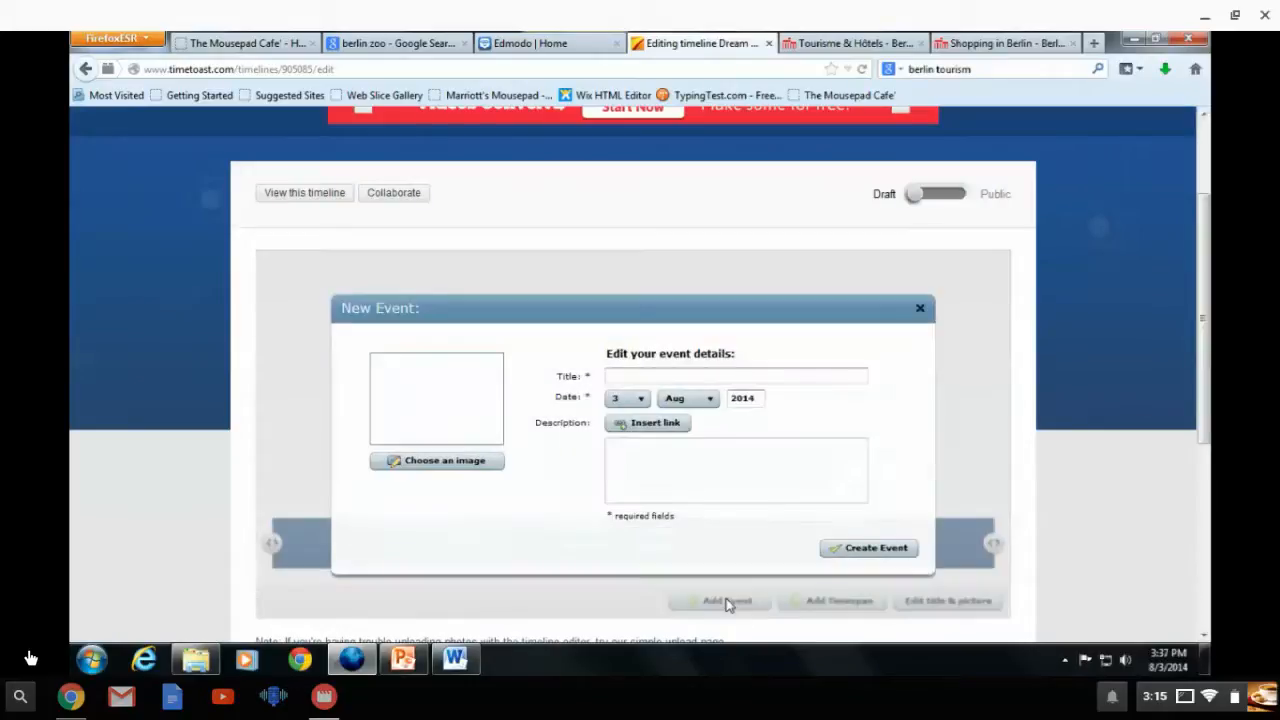
left_click(644, 376)
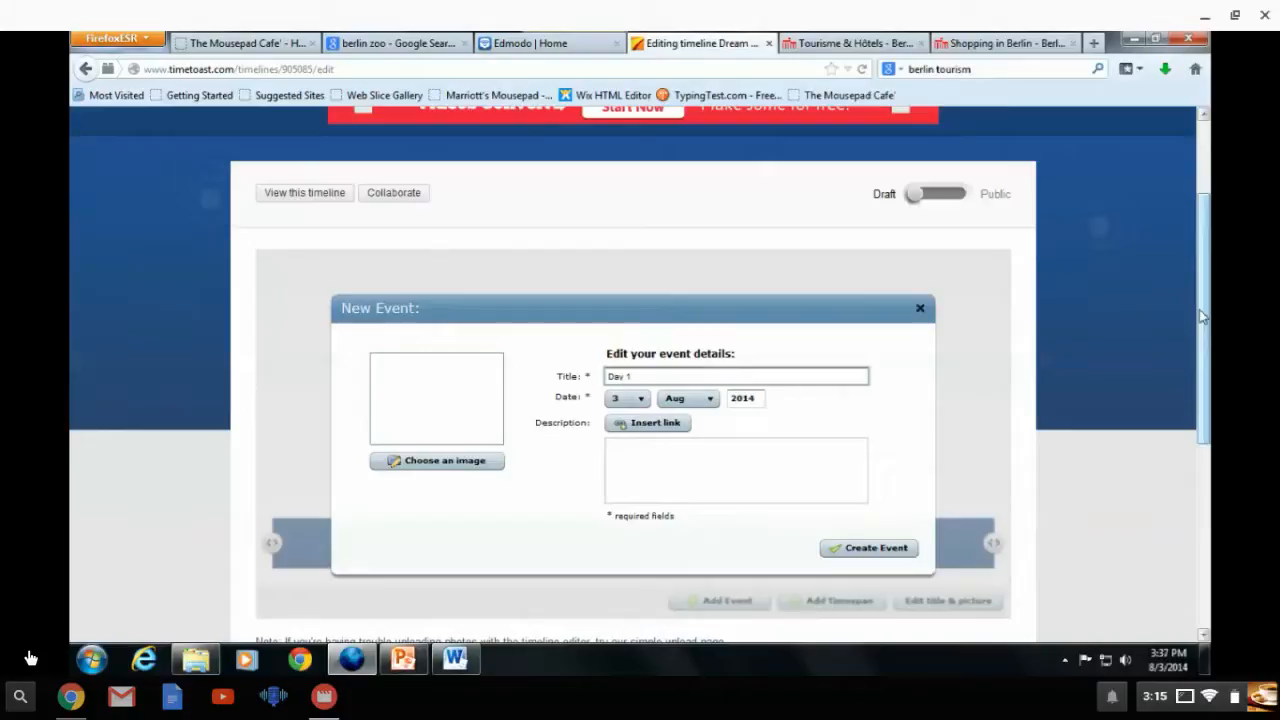
left_click(690, 399)
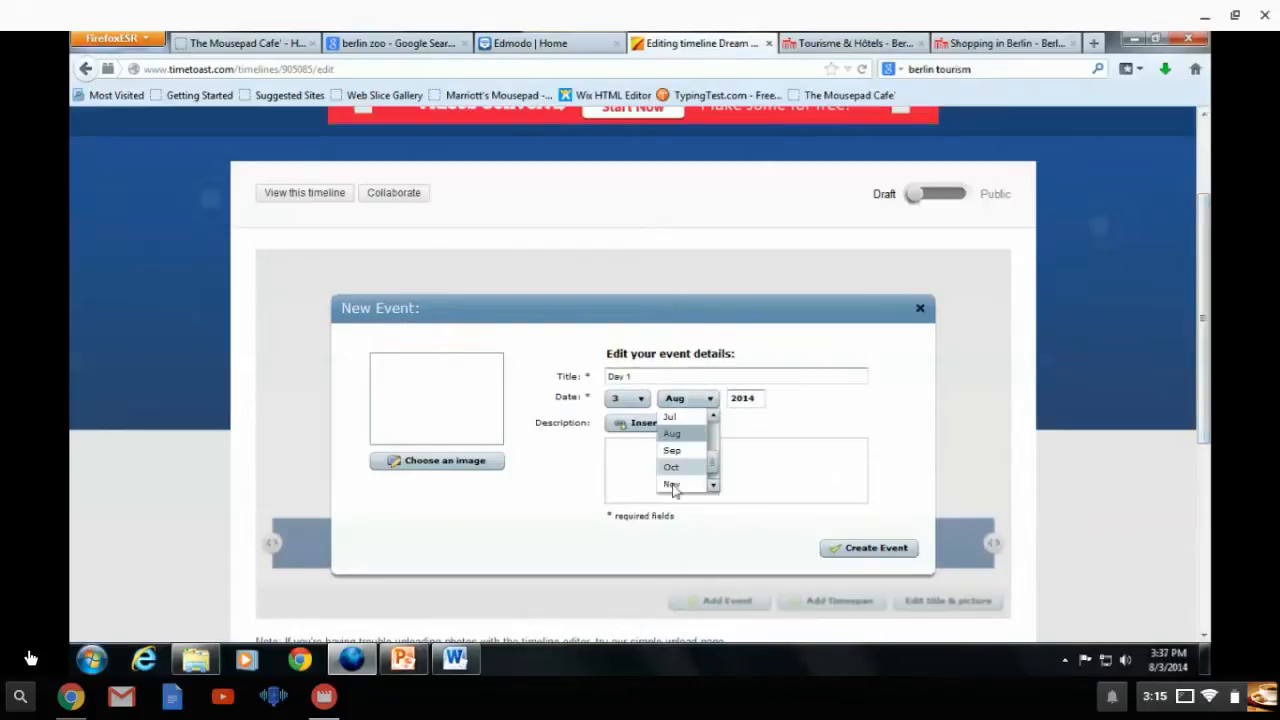
left_click(671, 485)
left_click(628, 399)
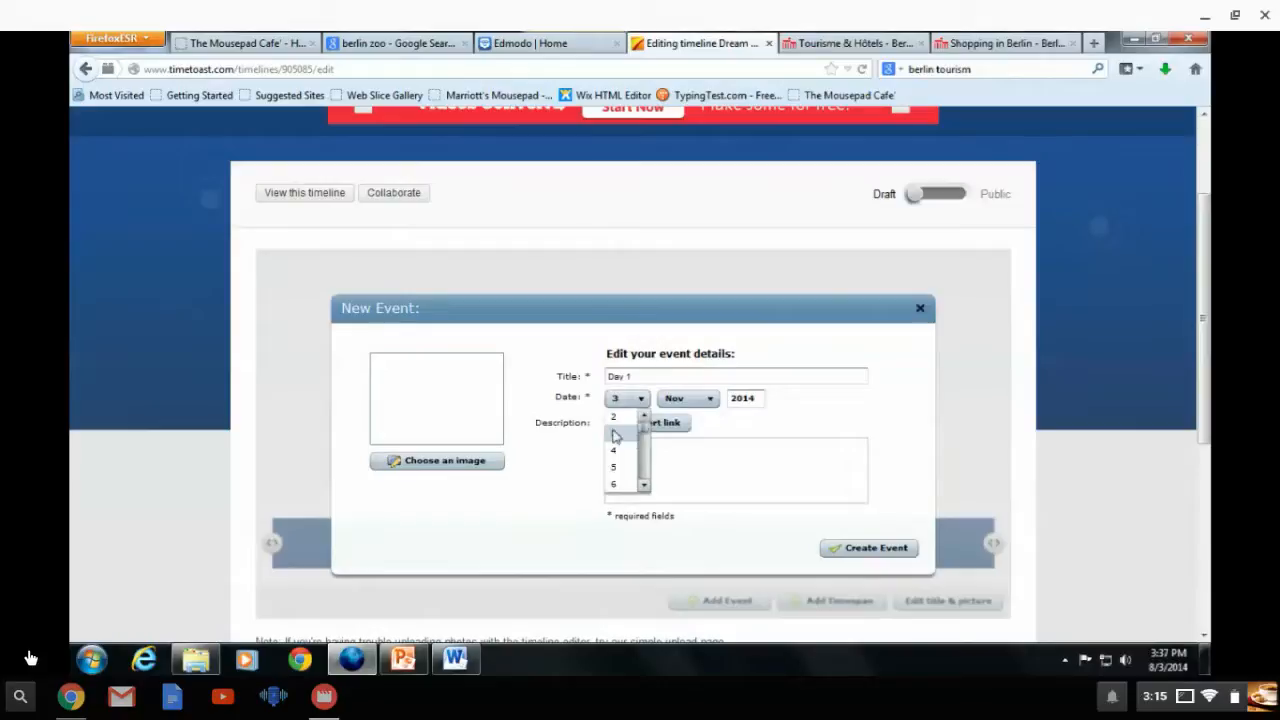
scroll(620, 430, "up", 1)
left_click(614, 417)
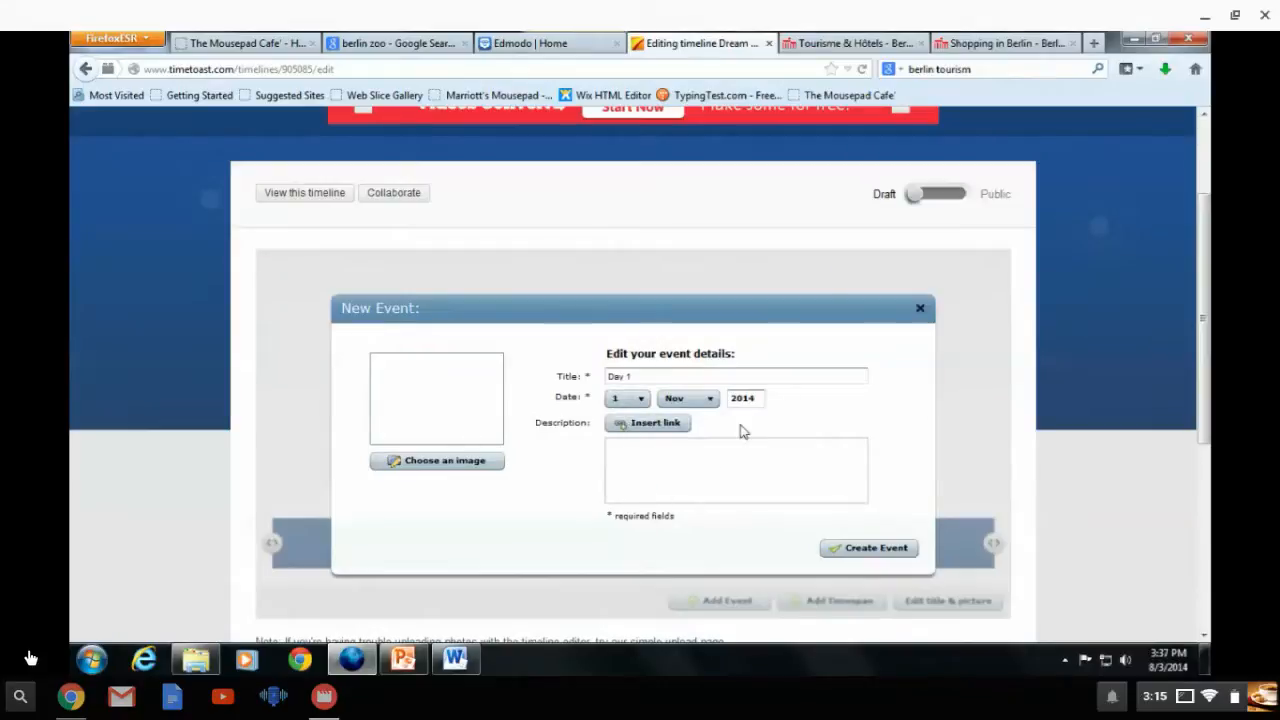
left_click(648, 460)
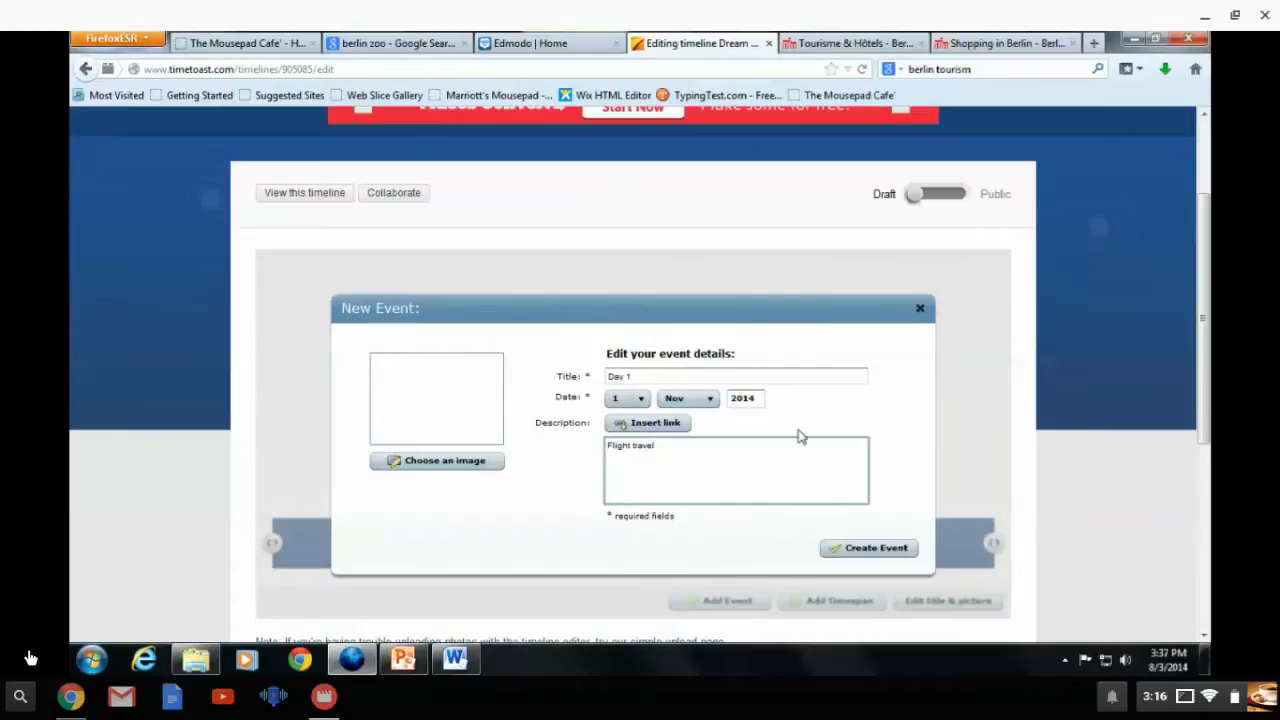
left_click(866, 551)
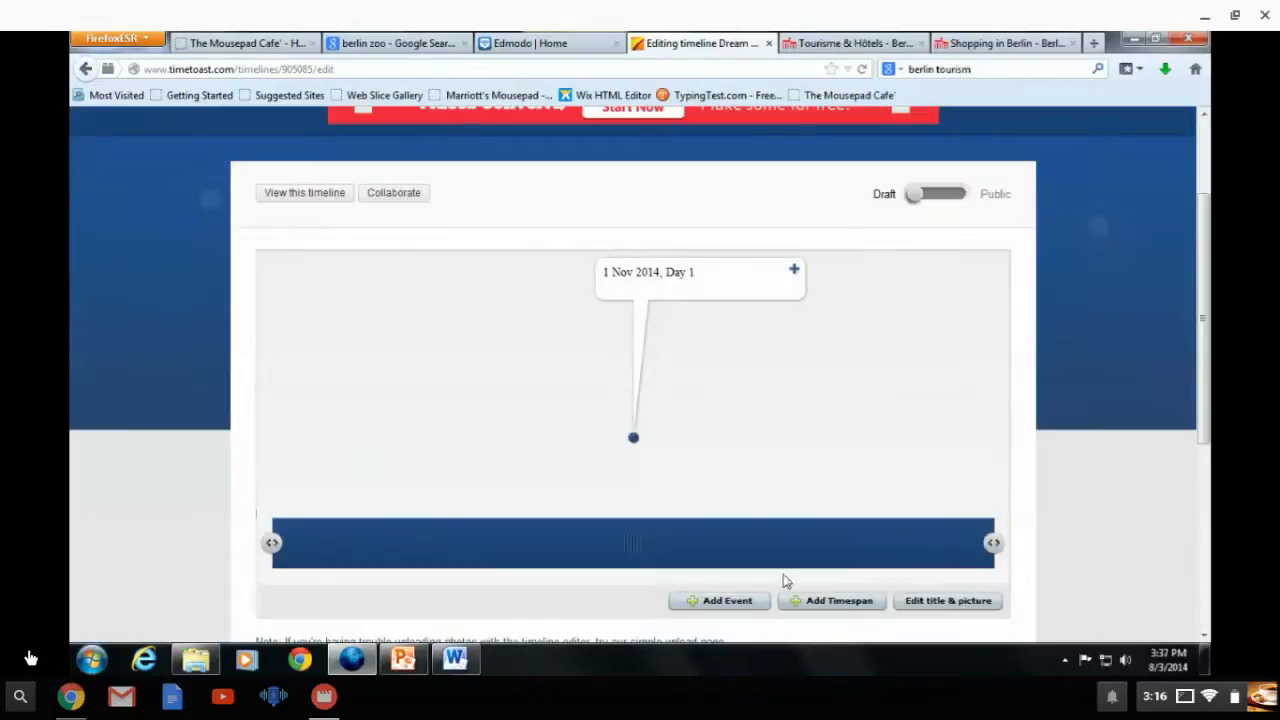
- Start a second event titled "Day 2" and set its date to 2 Nov 2014
left_click(729, 603)
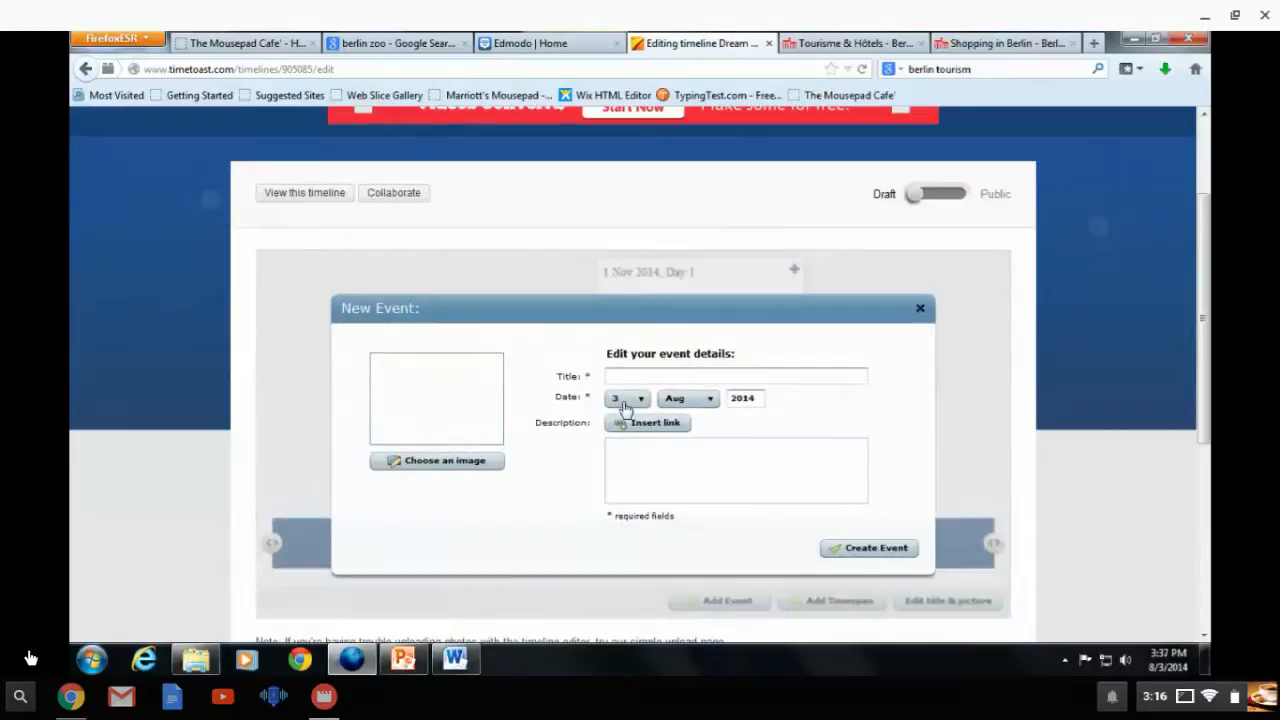
left_click(763, 375)
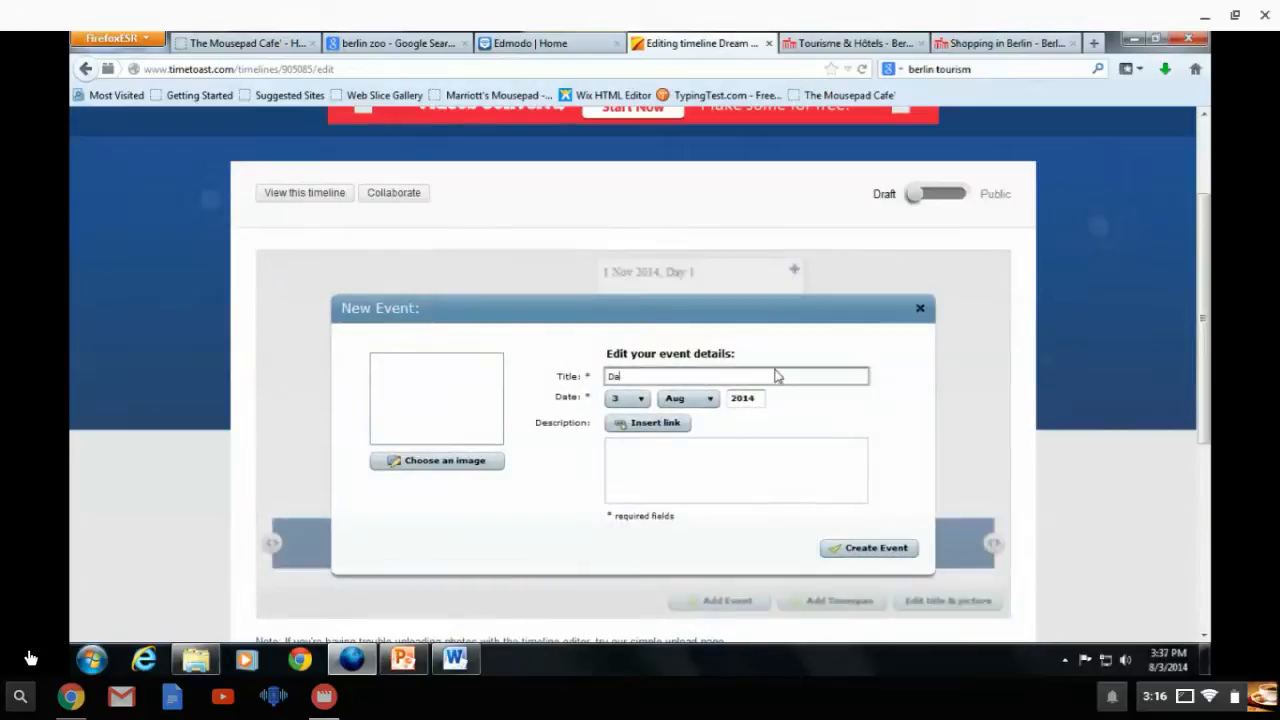
left_click(686, 398)
left_click(672, 484)
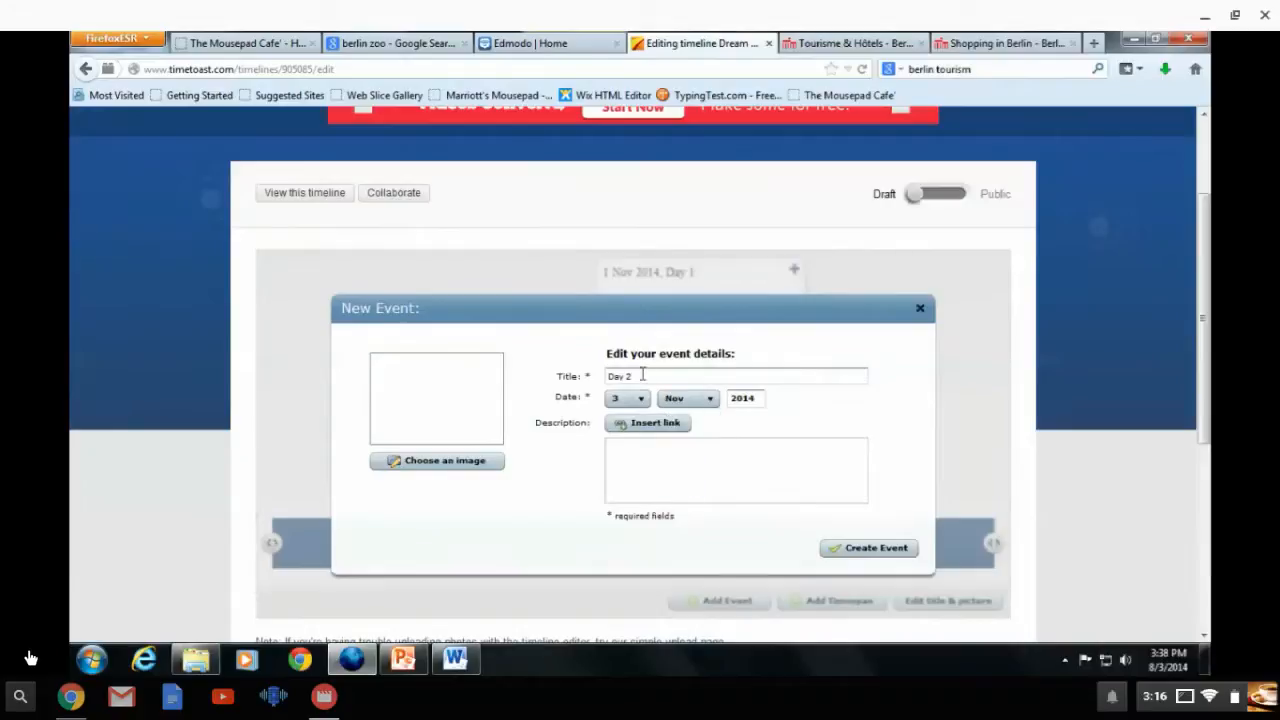
left_click(627, 398)
left_click(618, 417)
- Upload the berlin-zoo picture from the My images folder and use it as the Day 2 event's image
left_click(459, 466)
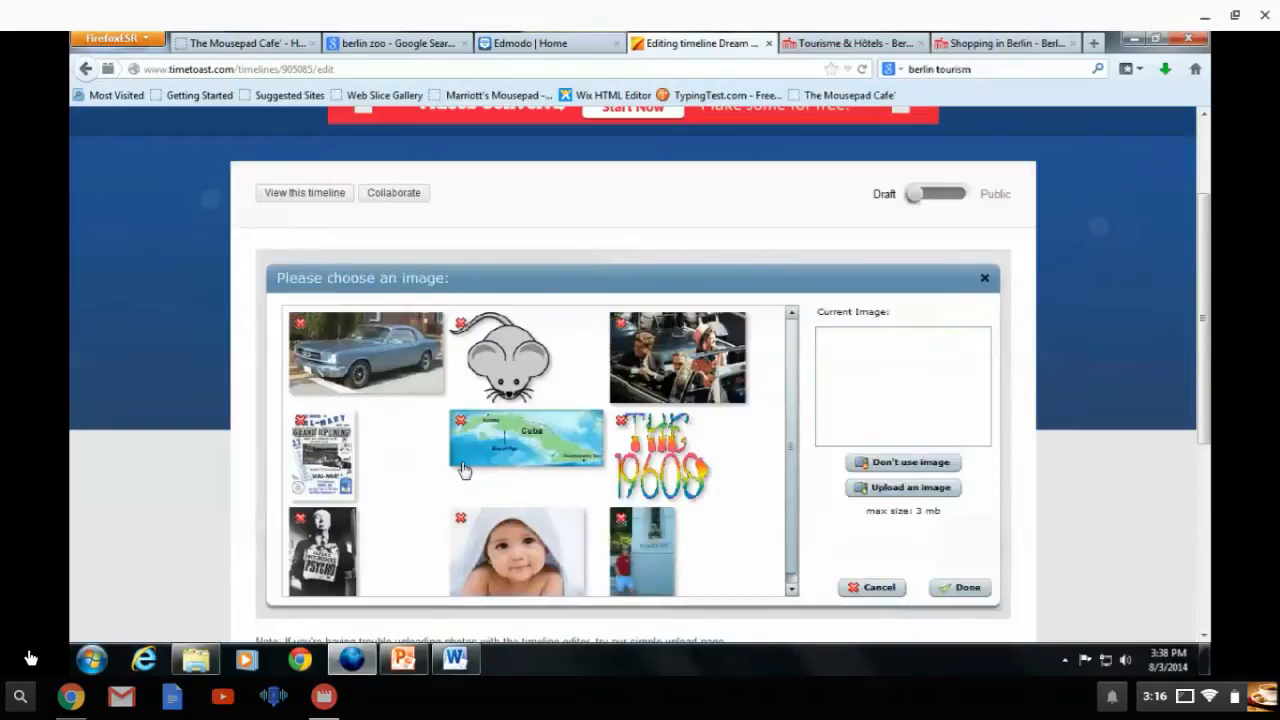
left_click(911, 490)
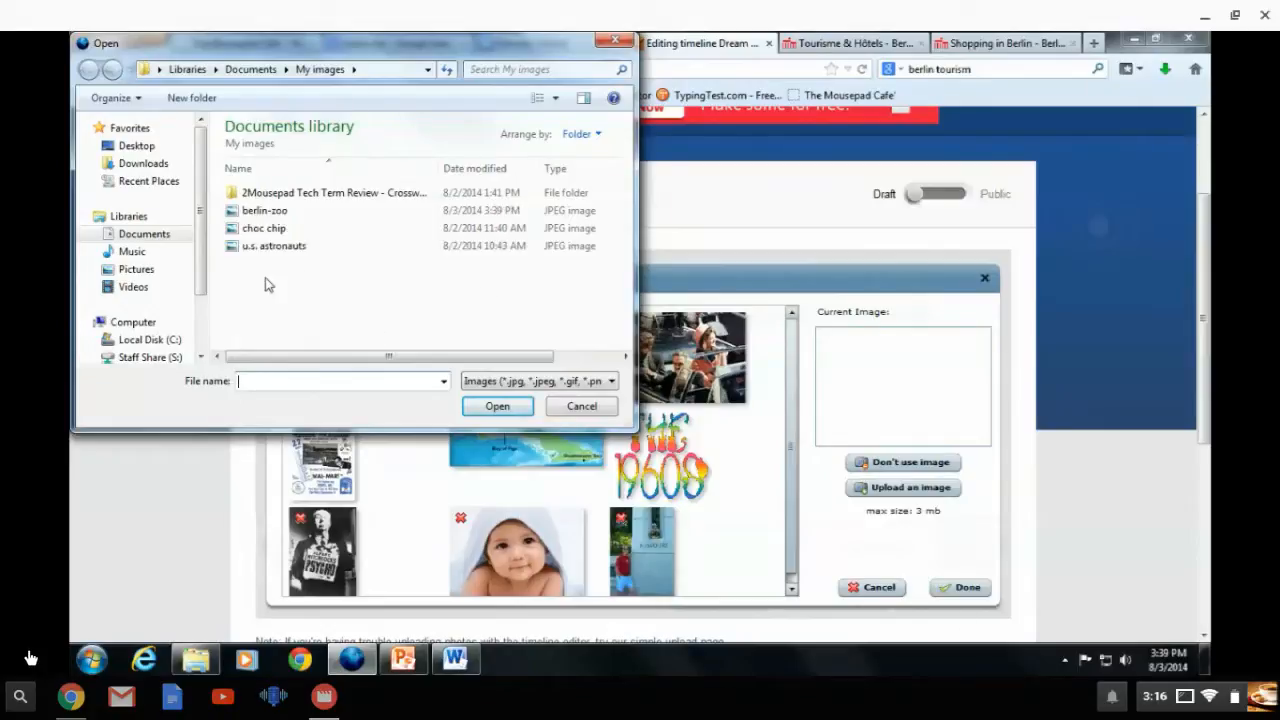
double_click(265, 212)
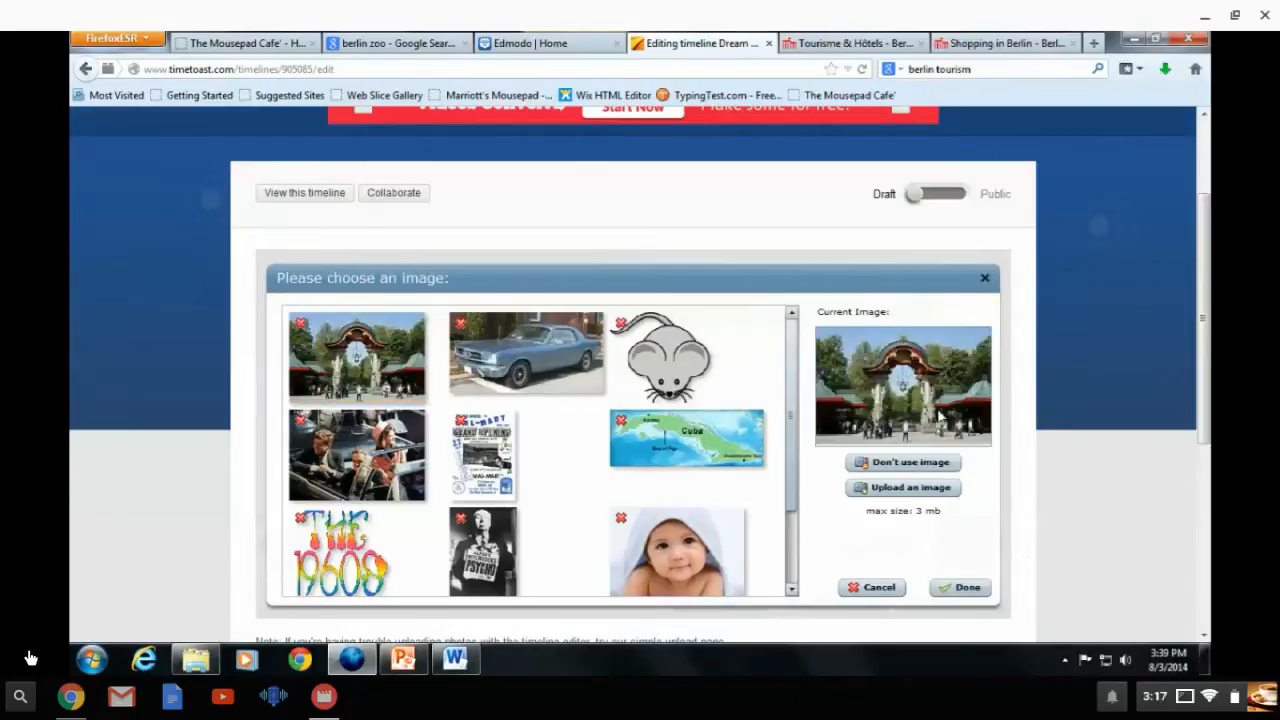
left_click(965, 588)
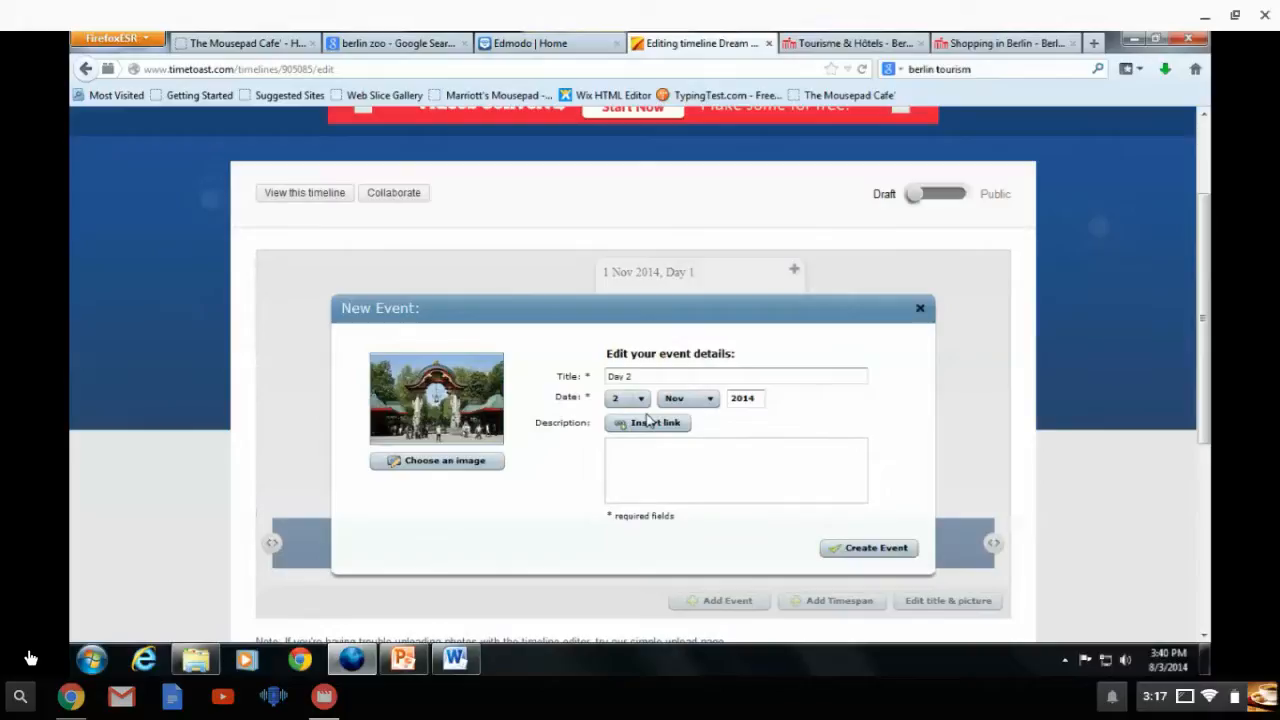
- Switch the open Berlin.de tourism page to English and copy its web address
left_click(840, 43)
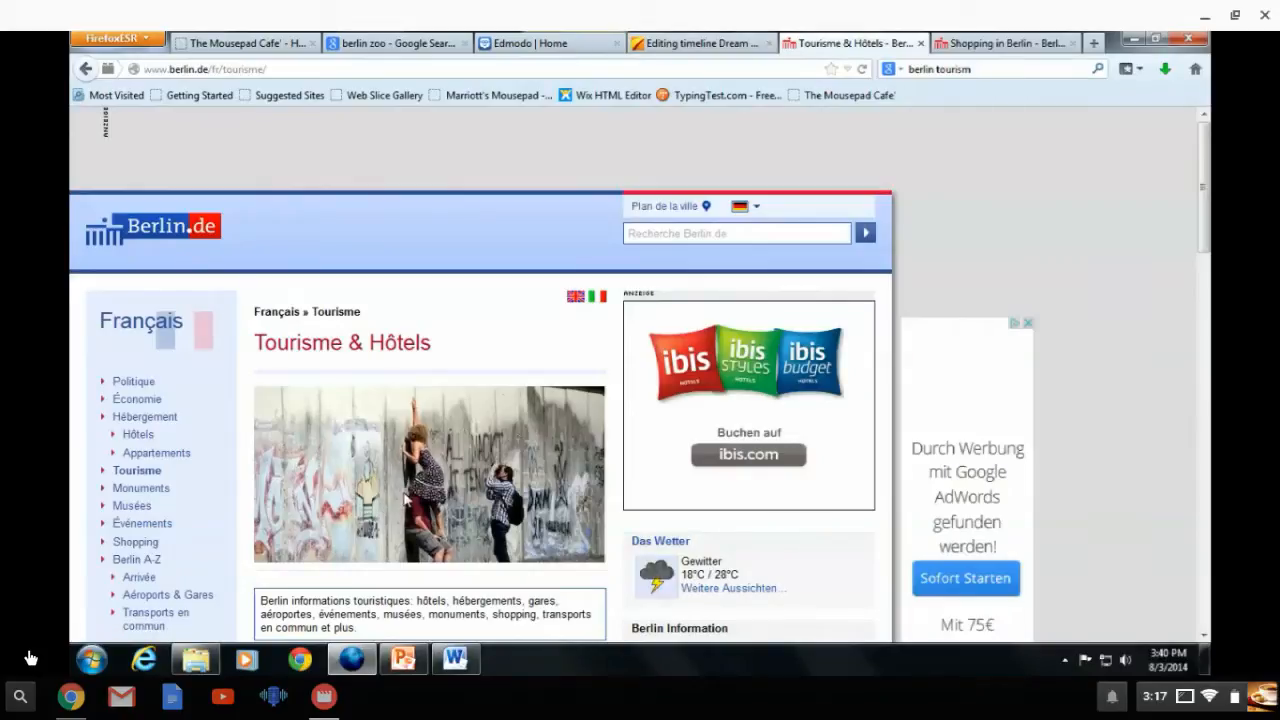
scroll(474, 440, "down", 3)
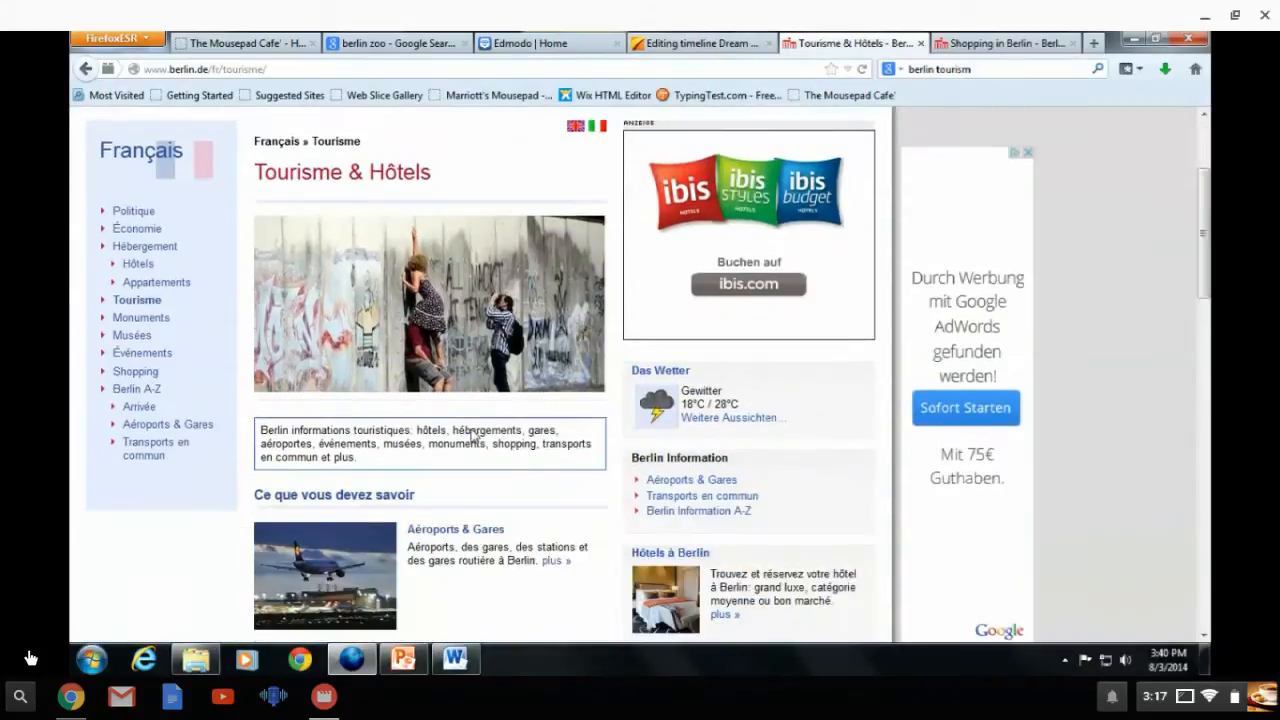
scroll(486, 466, "down", 2)
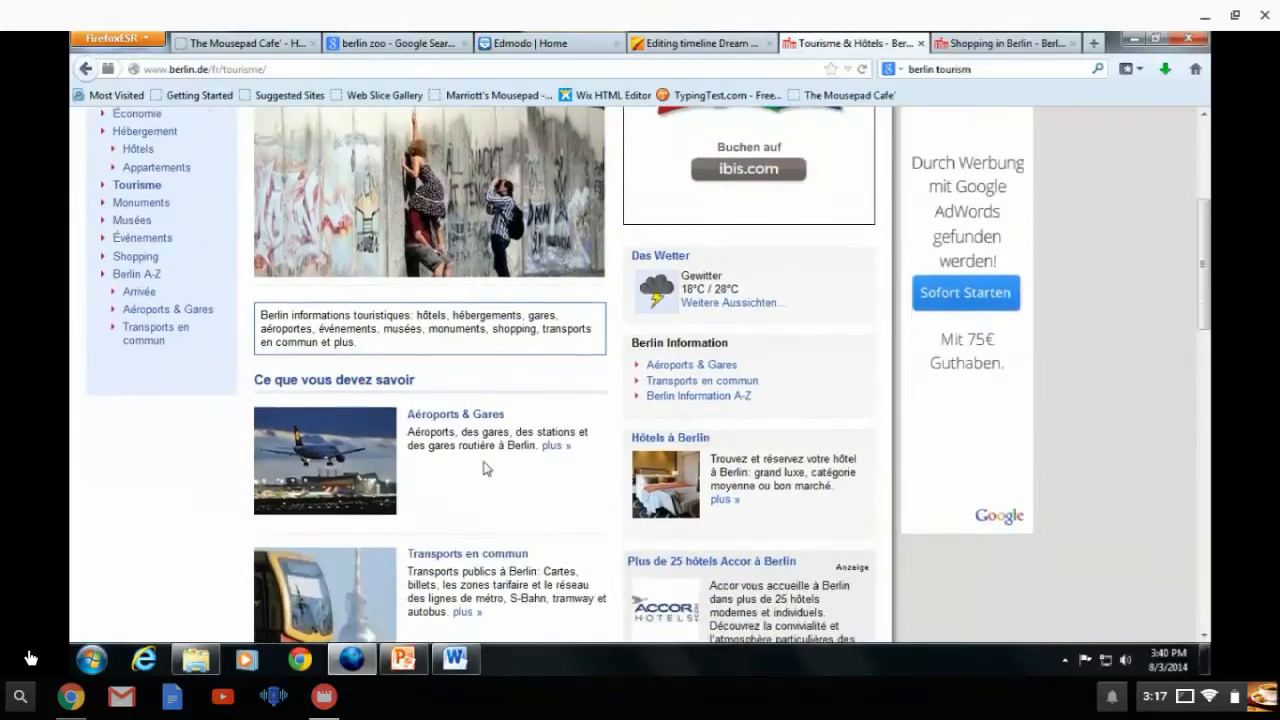
scroll(487, 468, "up", 5)
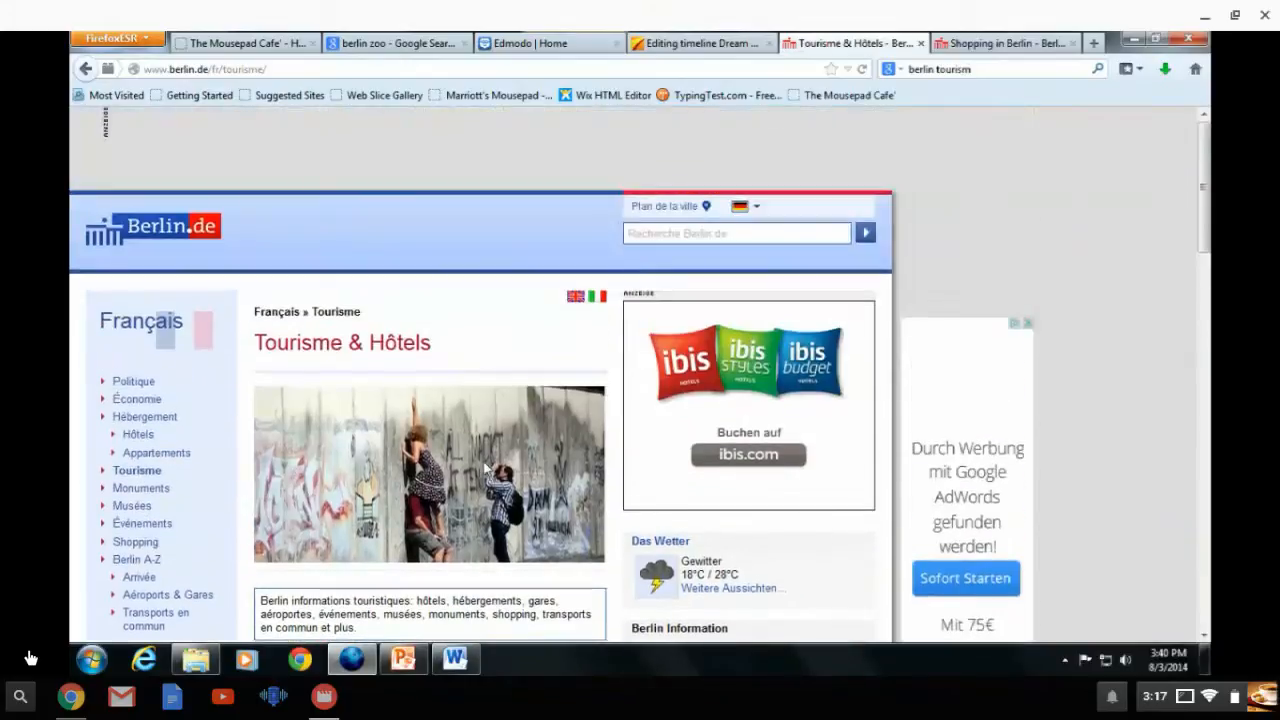
left_click(577, 303)
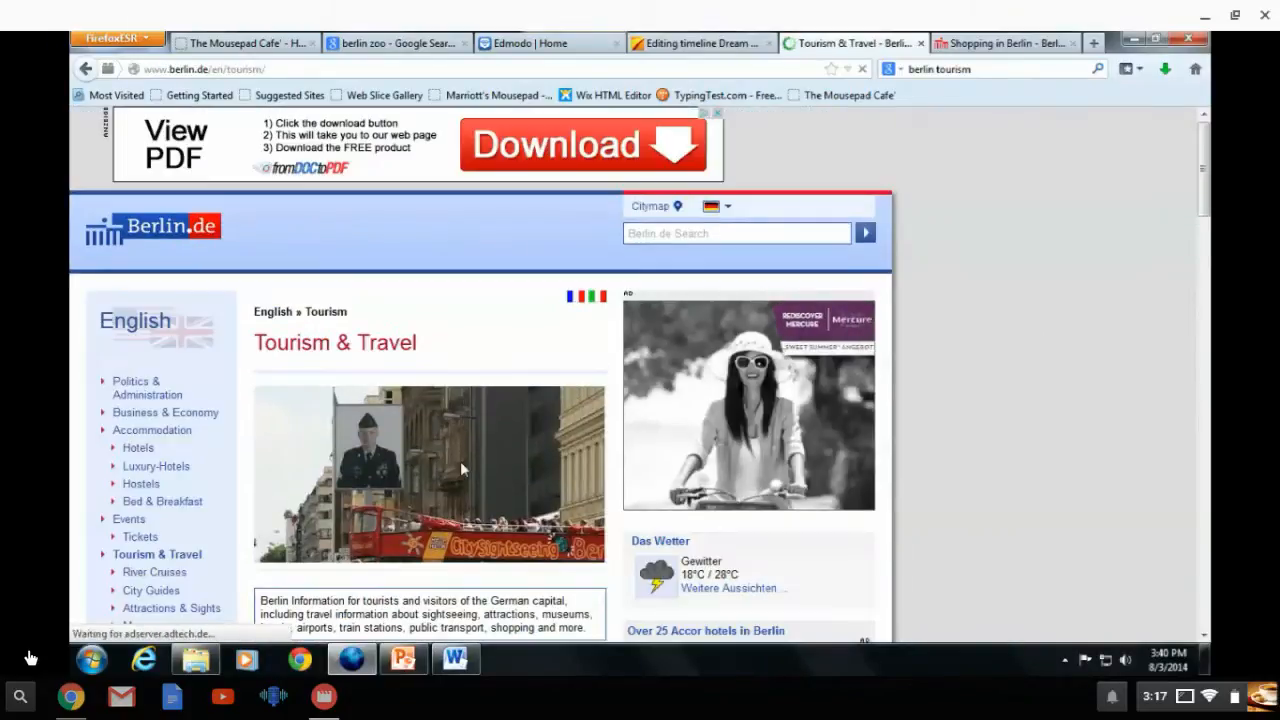
scroll(460, 468, "down", 5)
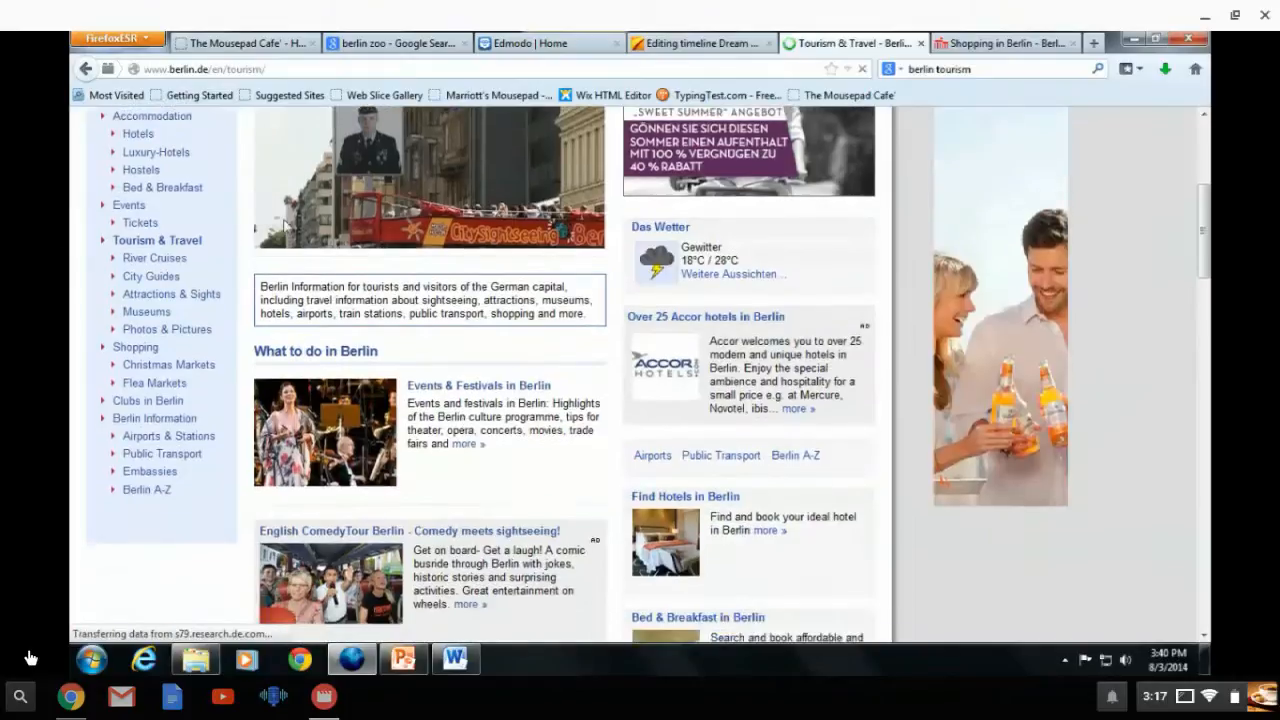
scroll(181, 233, "down", 1)
scroll(552, 320, "up", 5)
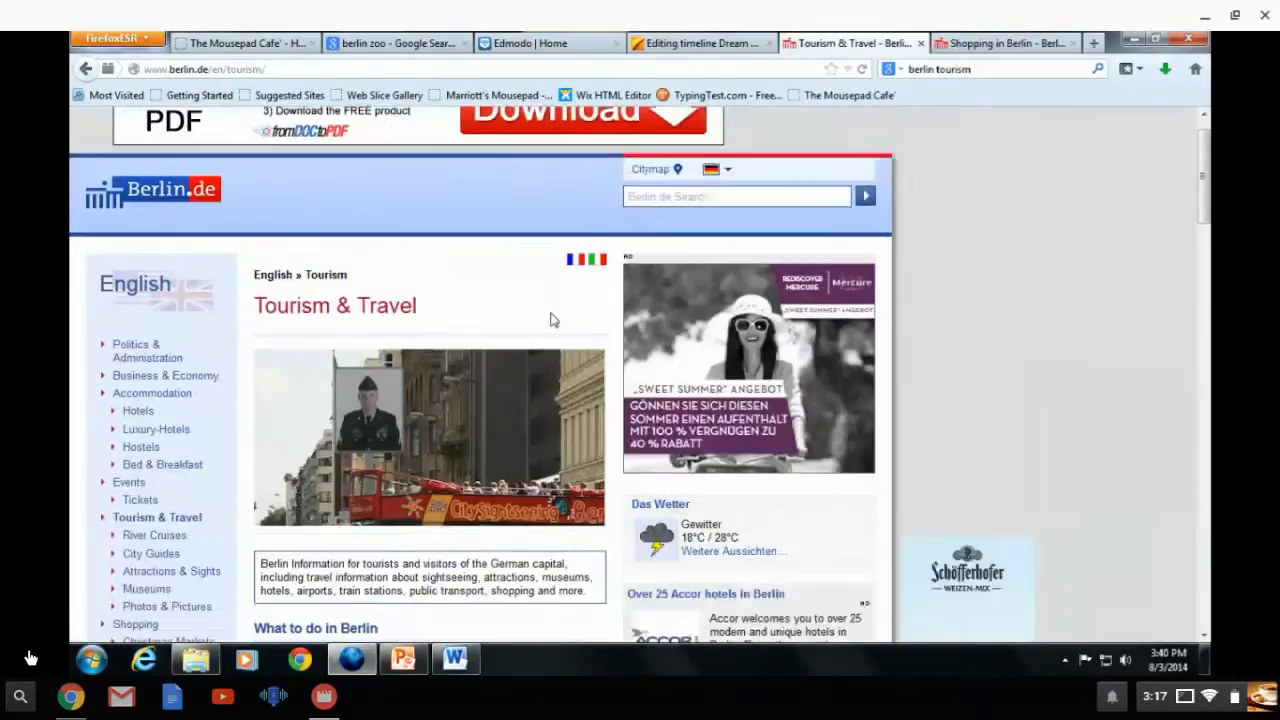
right_click(218, 68)
left_click(260, 128)
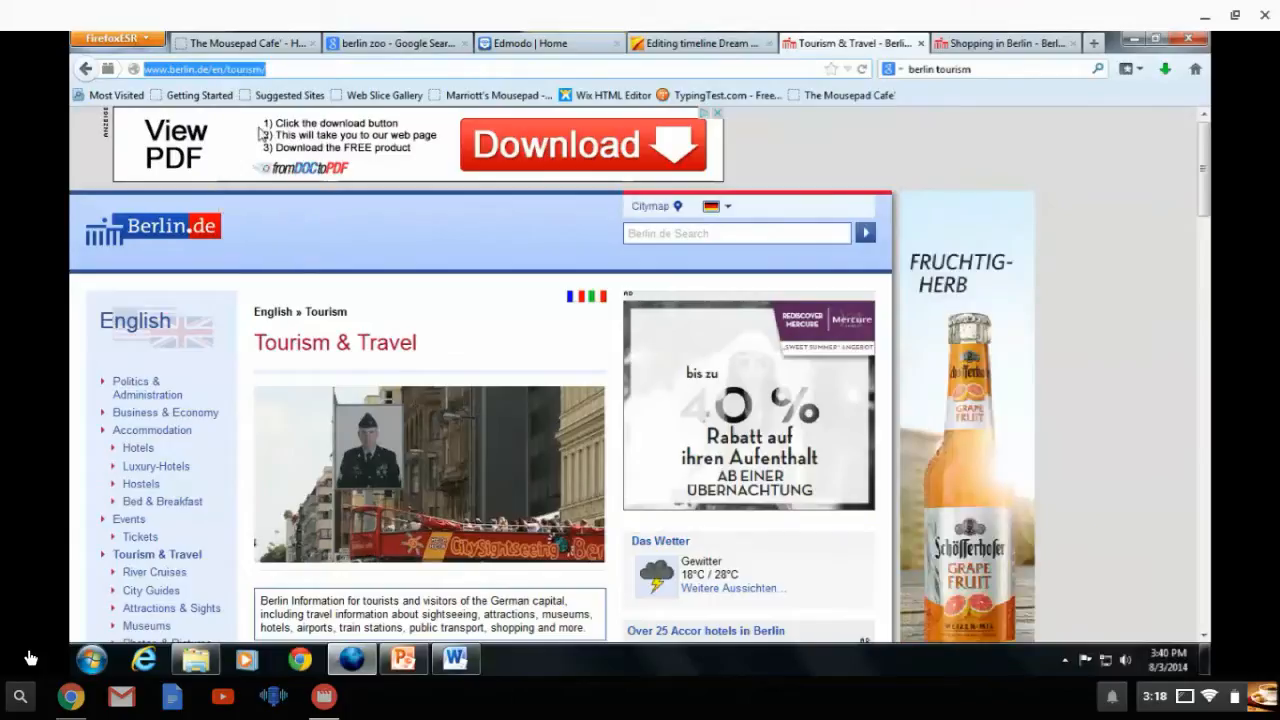
left_click(684, 44)
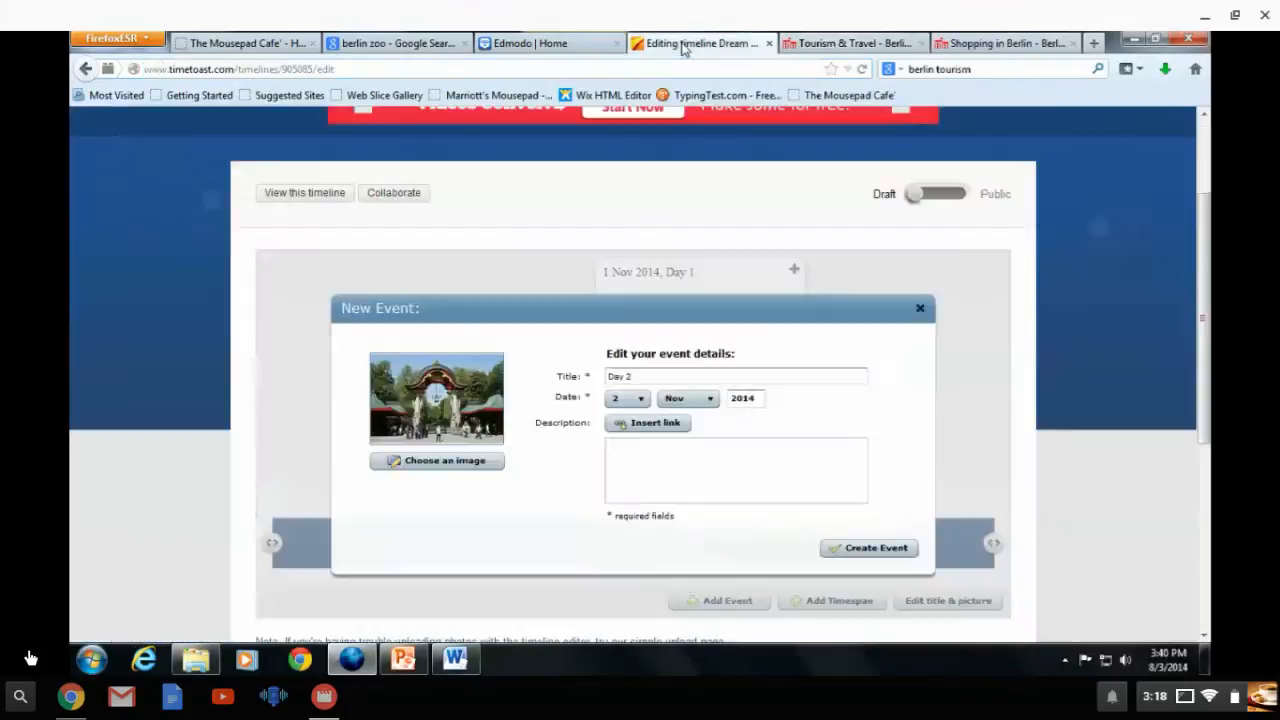
left_click(658, 427)
left_click_drag(630, 451, 500, 445)
key("BackSpace")
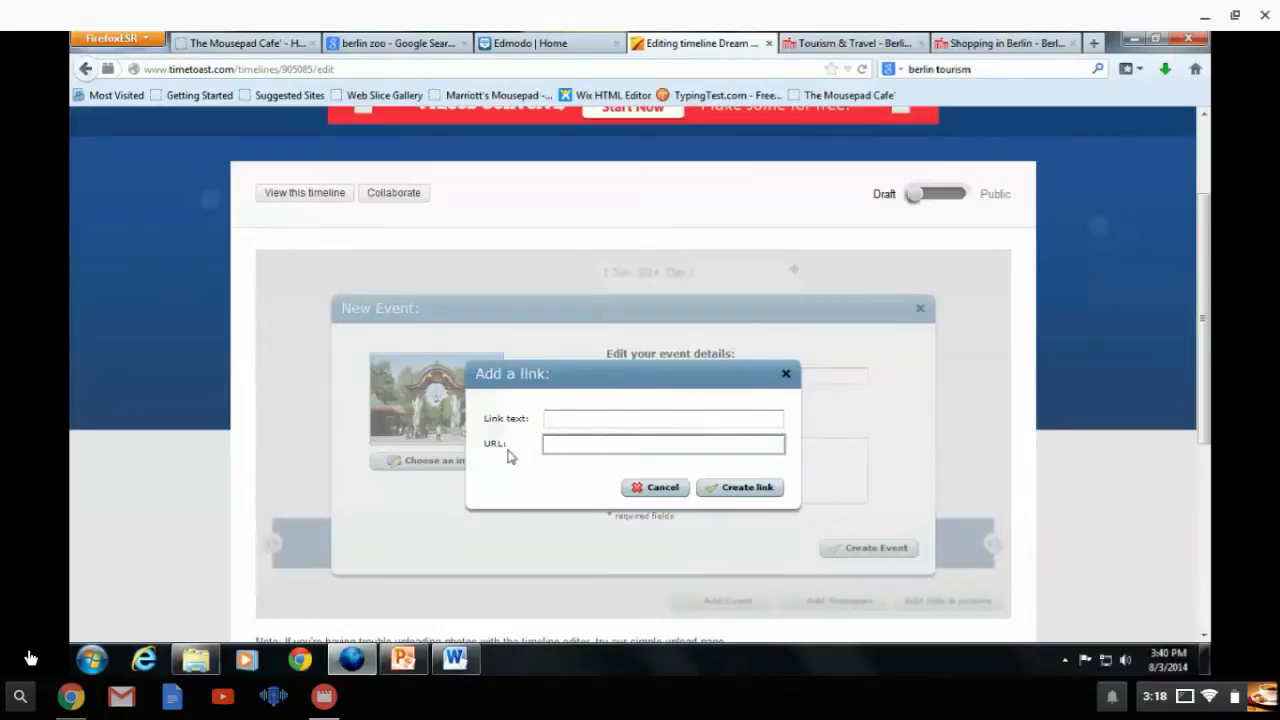
key("ctrl+v")
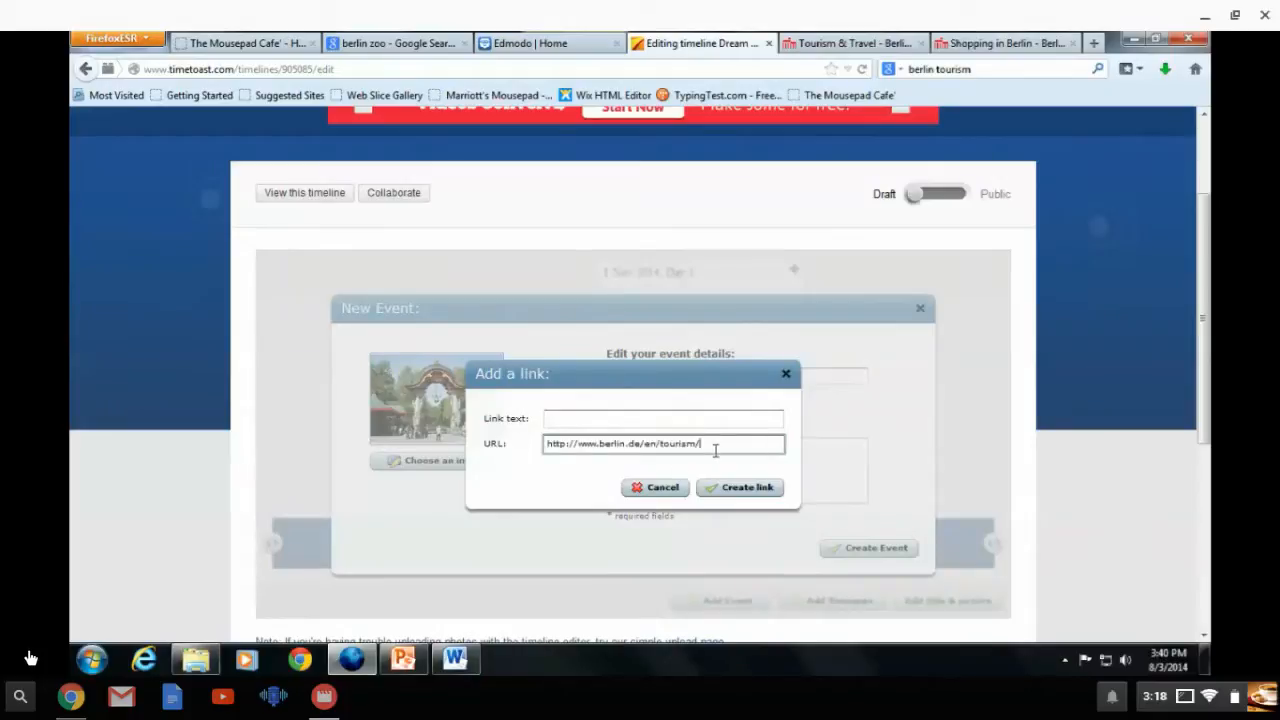
left_click(698, 417)
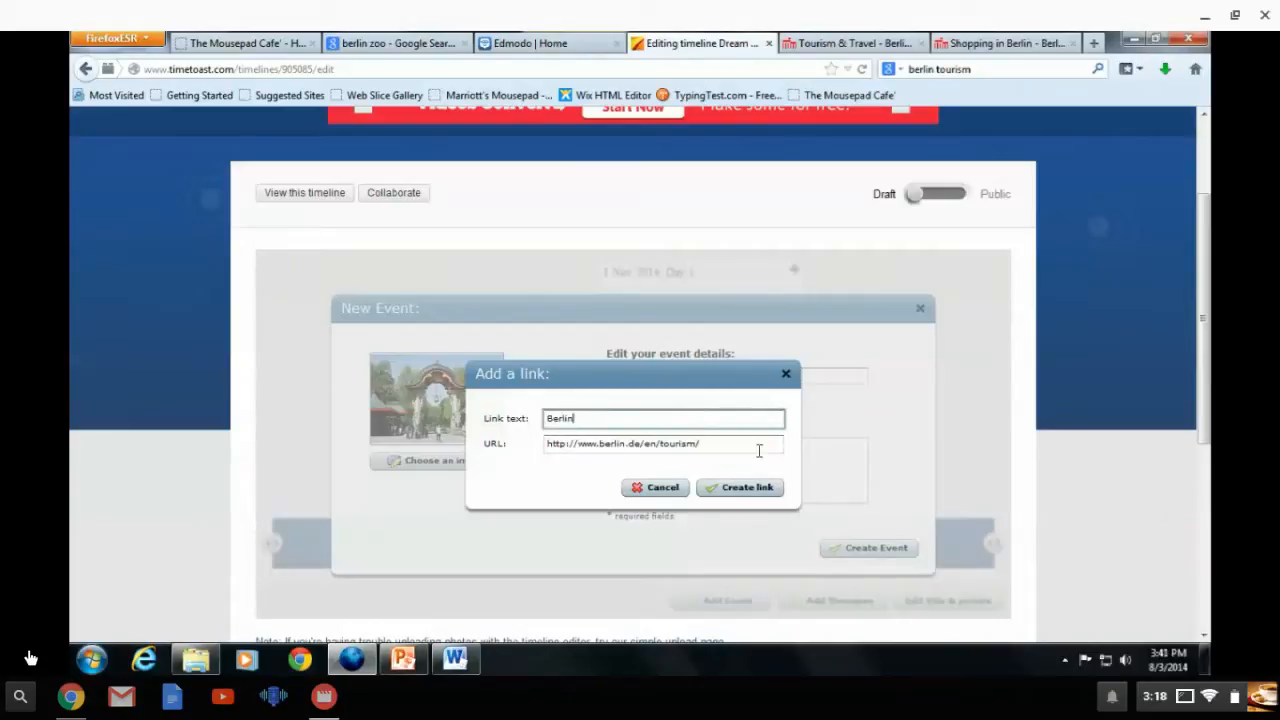
left_click(752, 487)
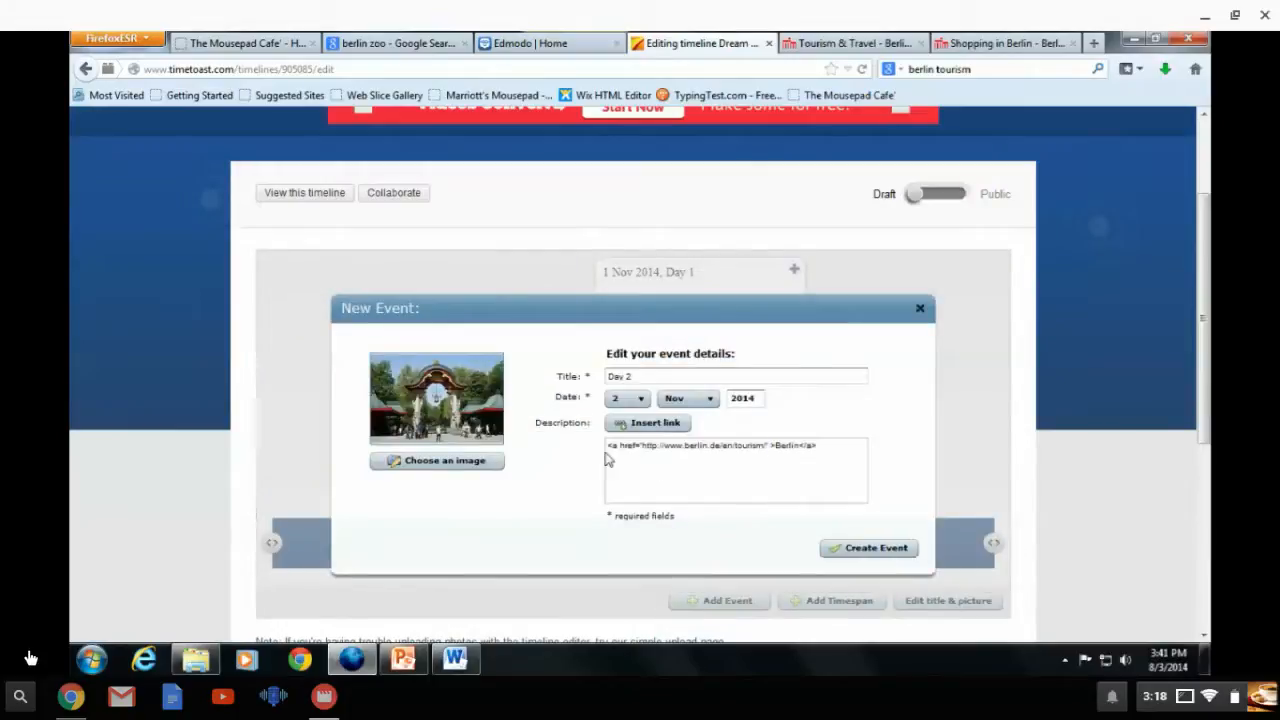
left_click(834, 460)
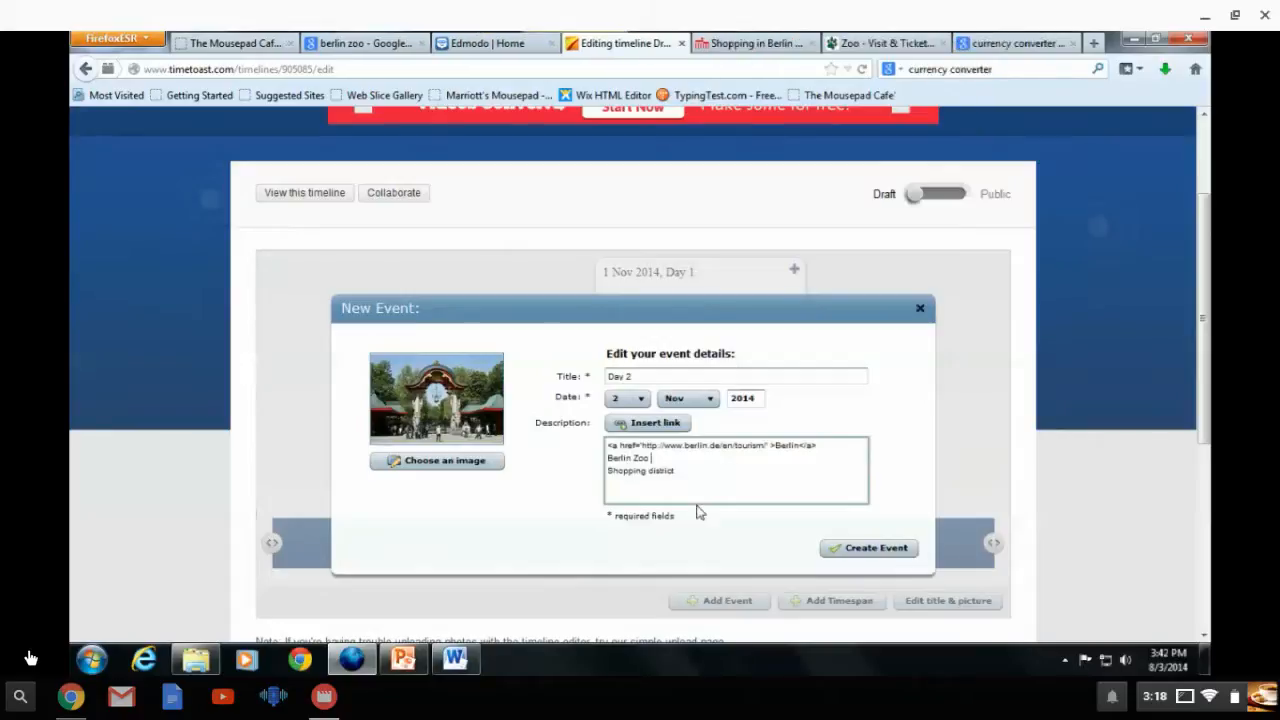
- Check the adult day ticket price for the zoo on the open Berlin Zoo admission page
left_click(650, 458)
left_click(860, 43)
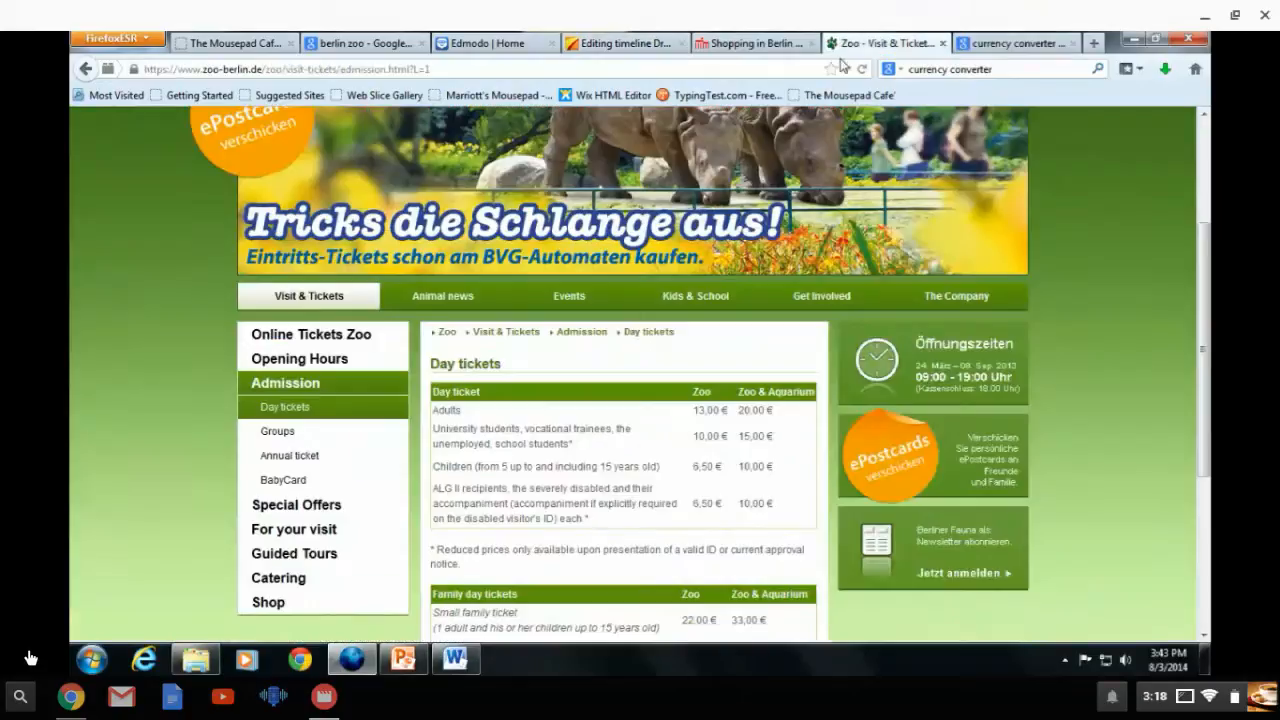
scroll(590, 485, "down", 1)
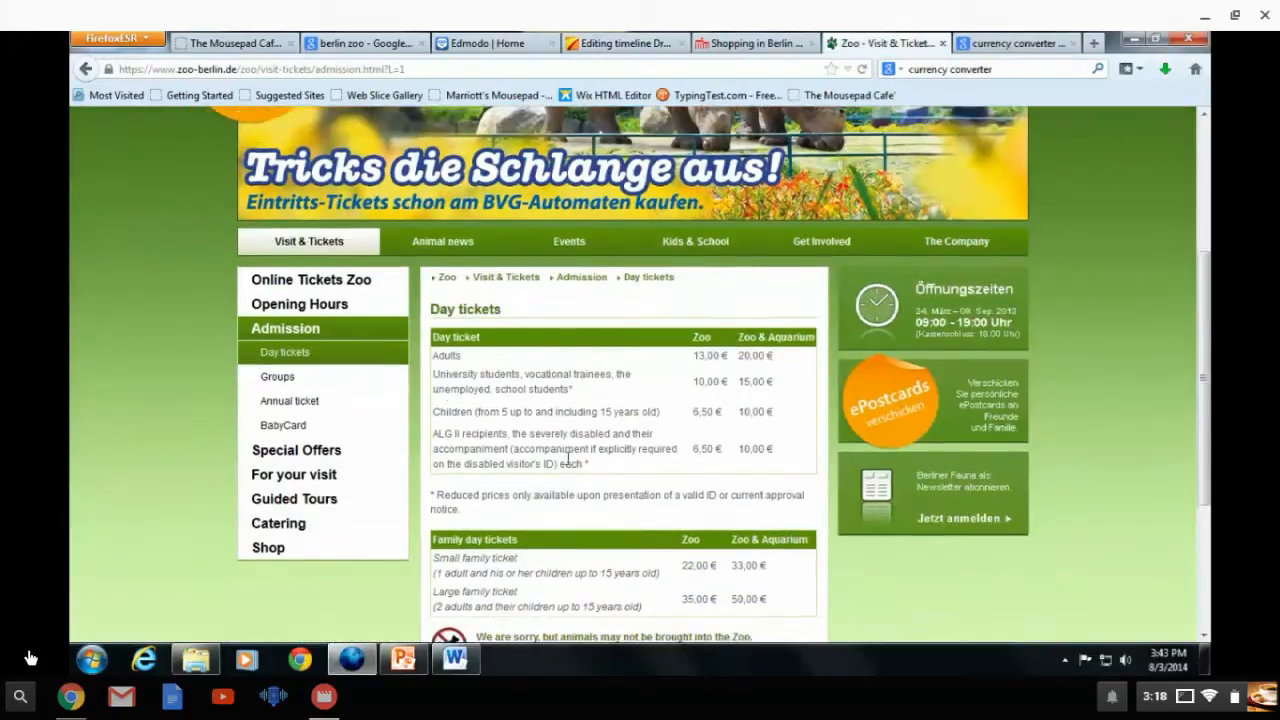
scroll(568, 460, "down", 1)
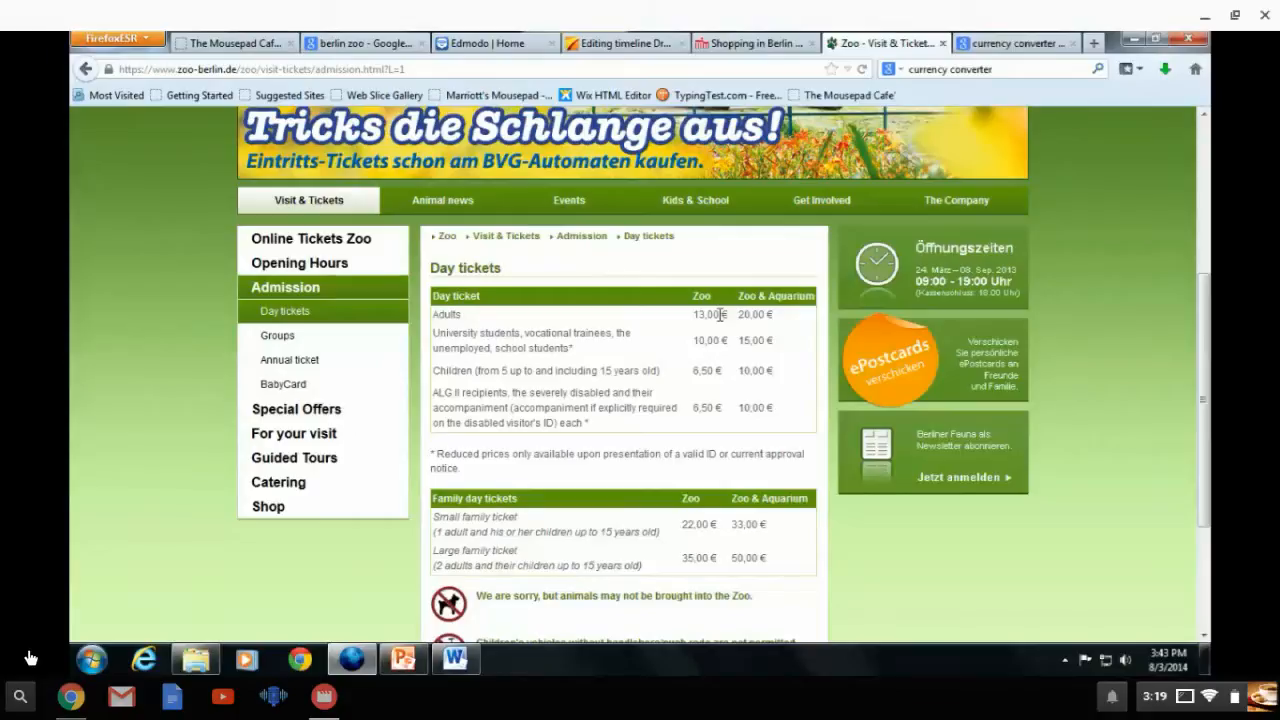
- Open the OANDA currency converter from the currency converter search results and set the currency I have to Euro
left_click(1005, 45)
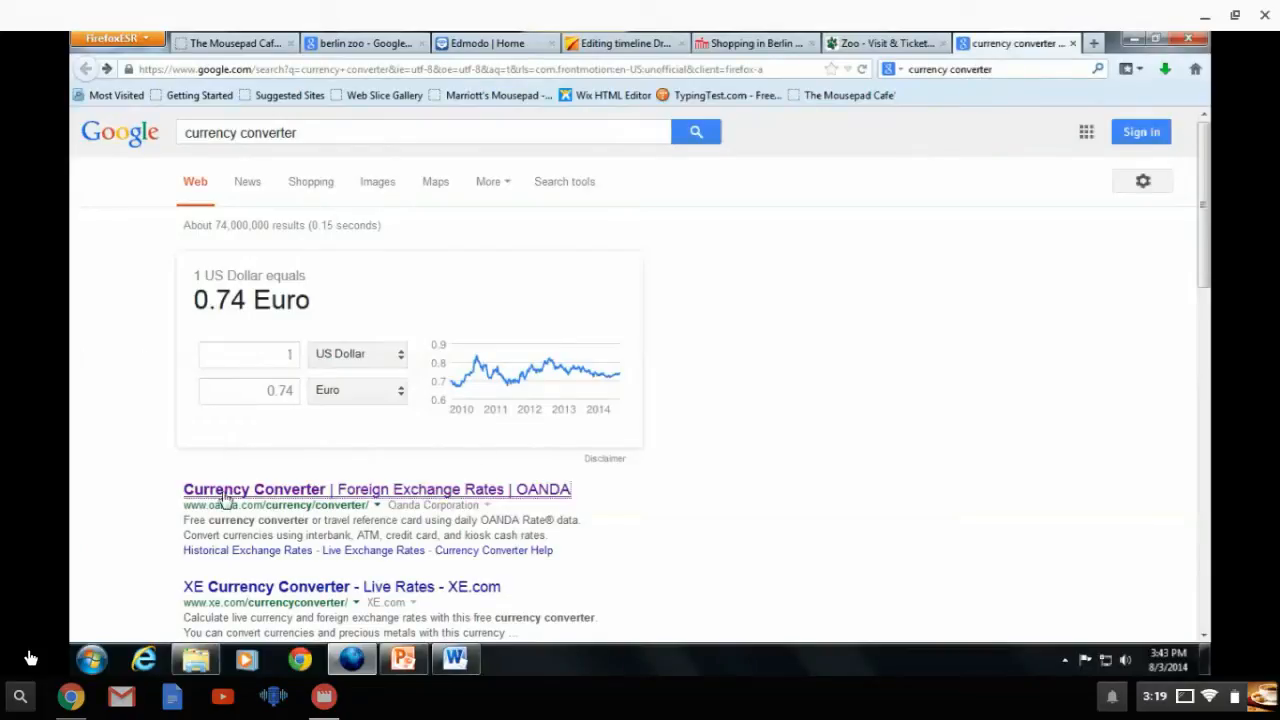
left_click(283, 491)
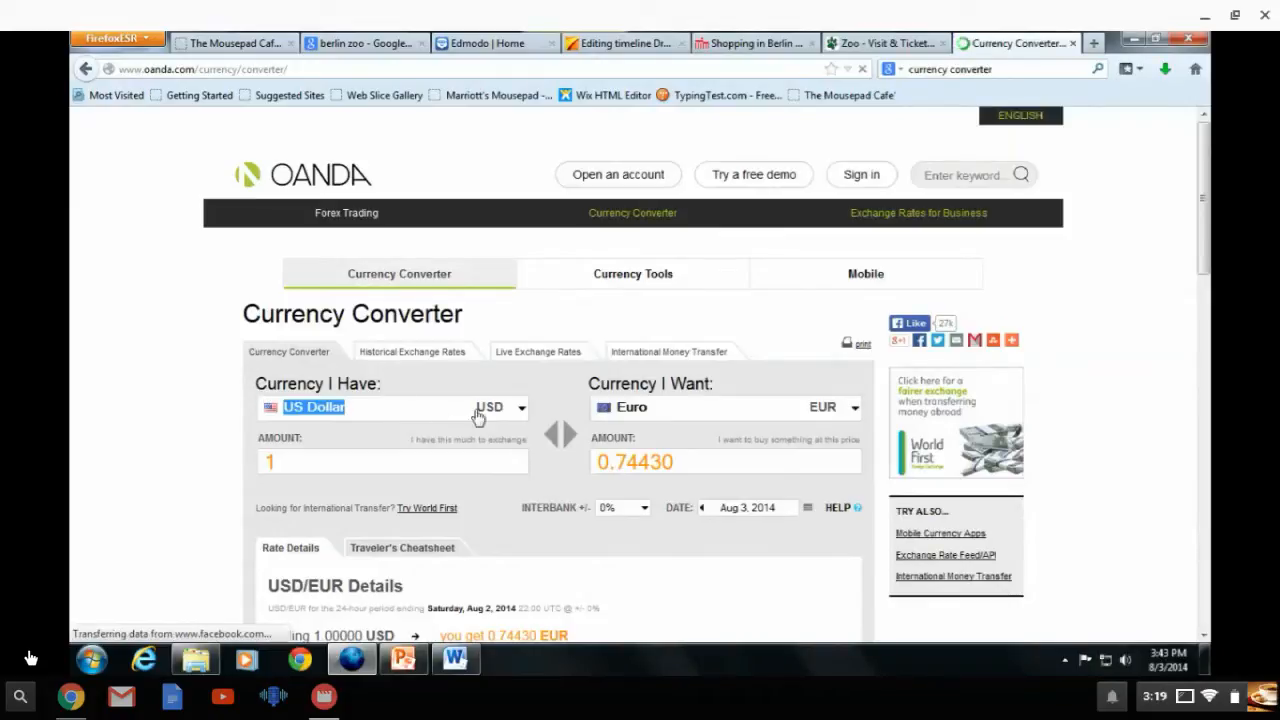
left_click(520, 413)
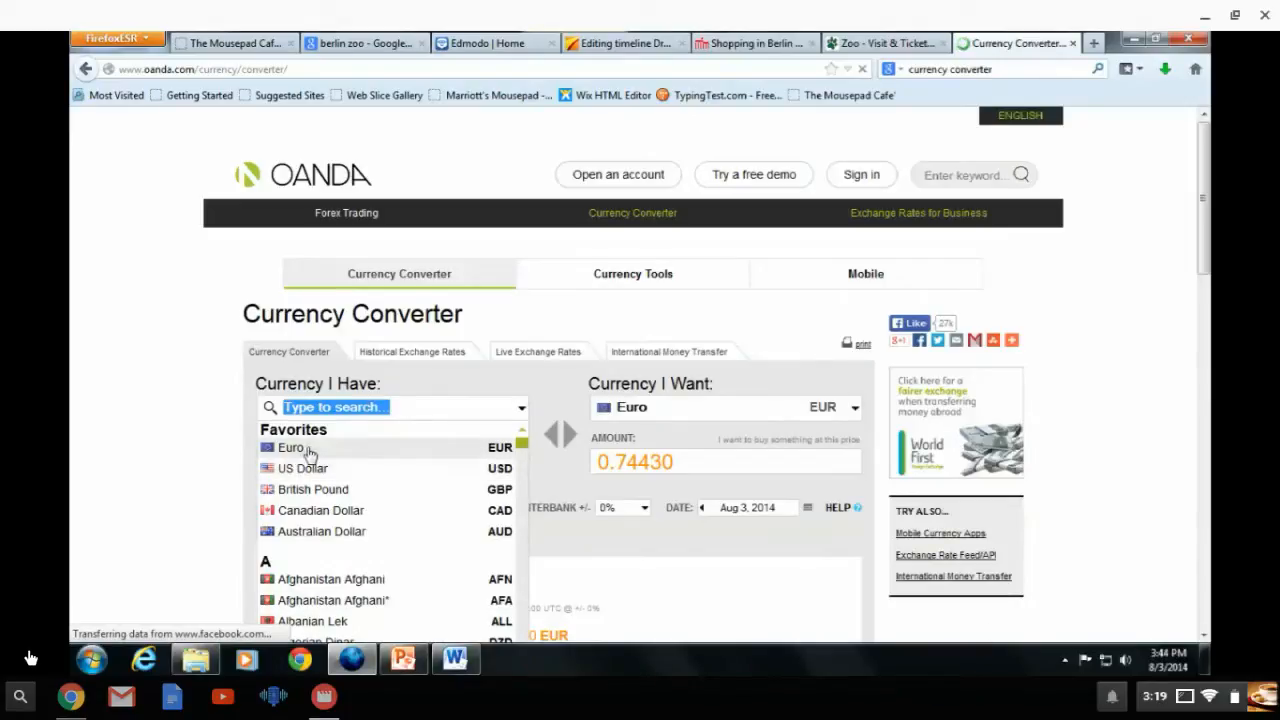
scroll(329, 491, "down", 3)
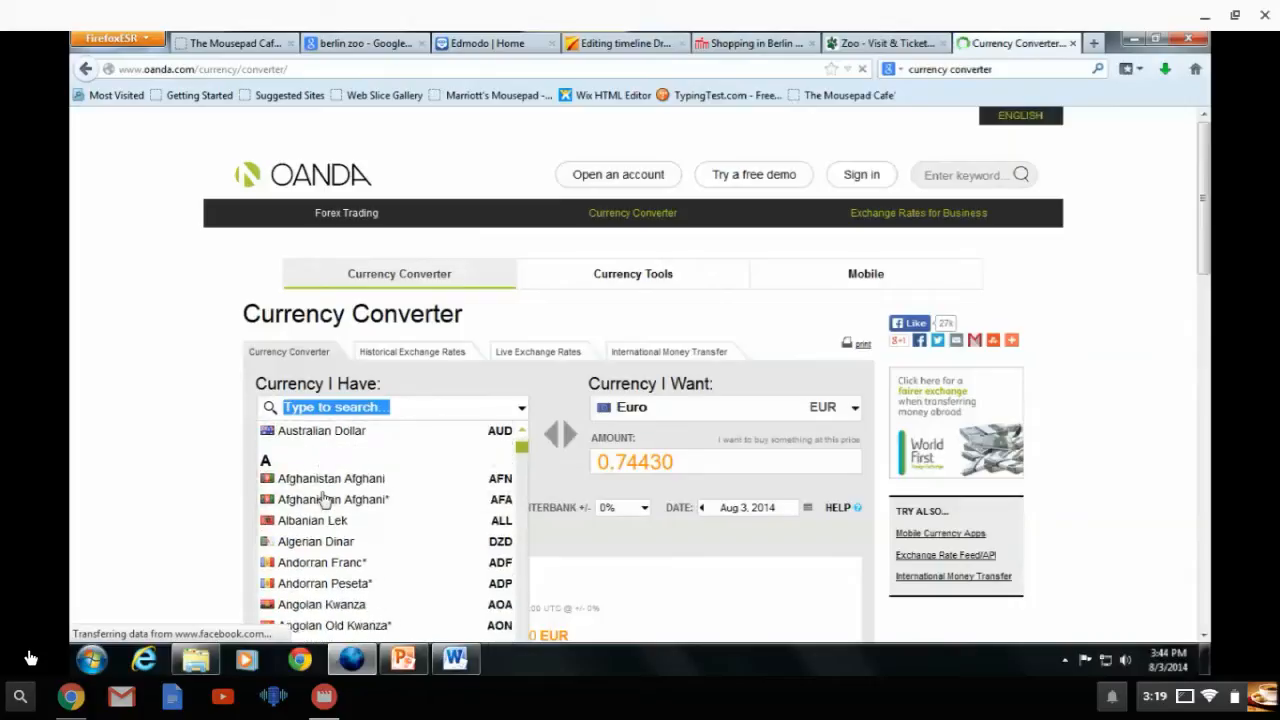
scroll(333, 541, "down", 6)
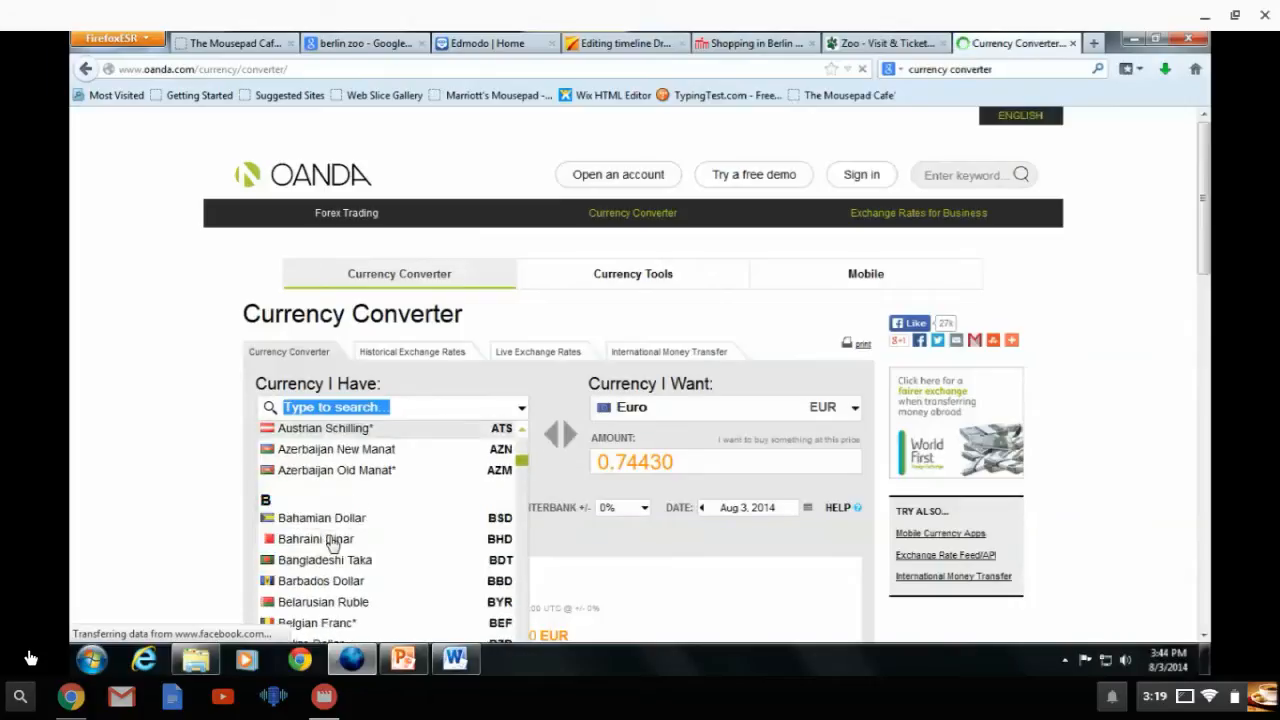
scroll(333, 541, "down", 1)
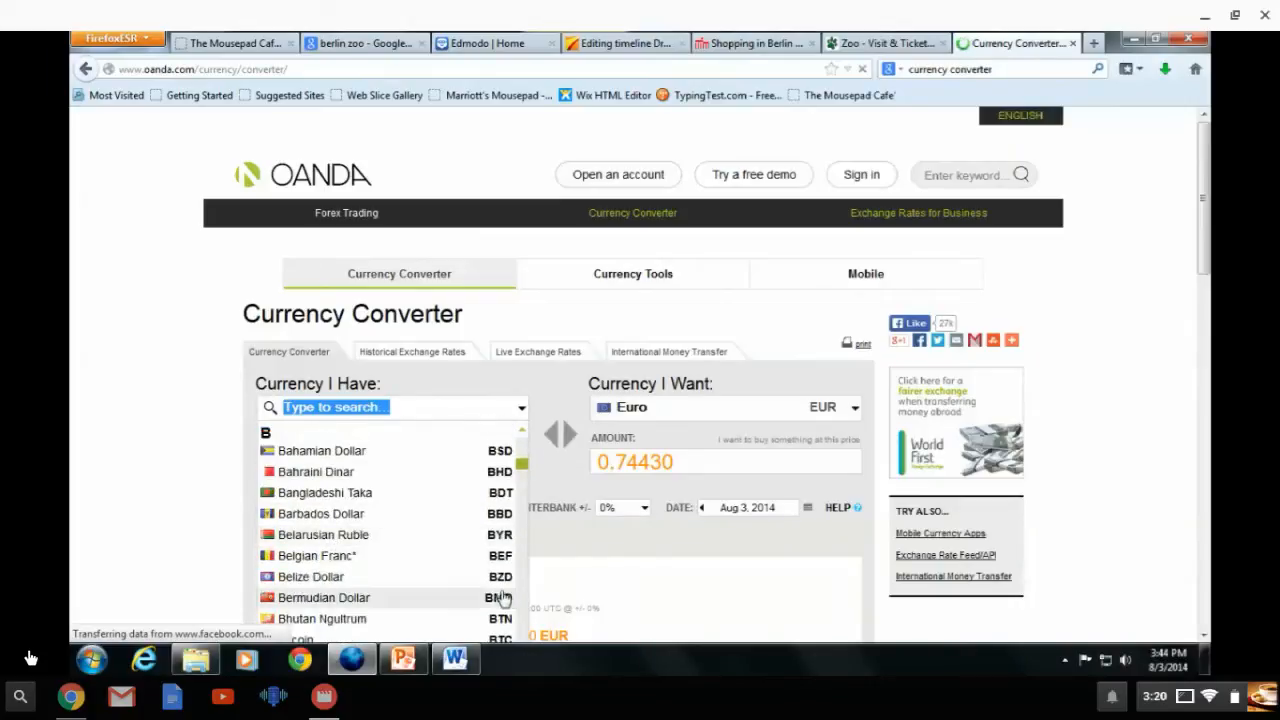
scroll(391, 565, "up", 10)
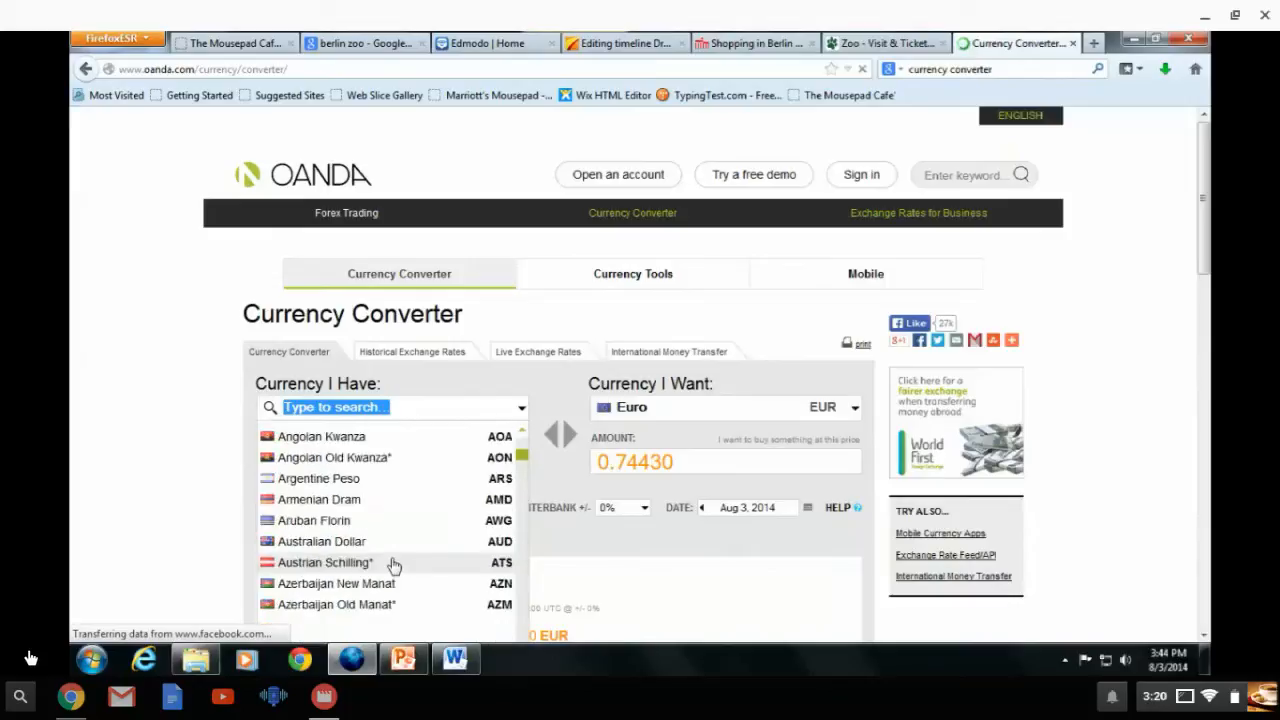
left_click(300, 448)
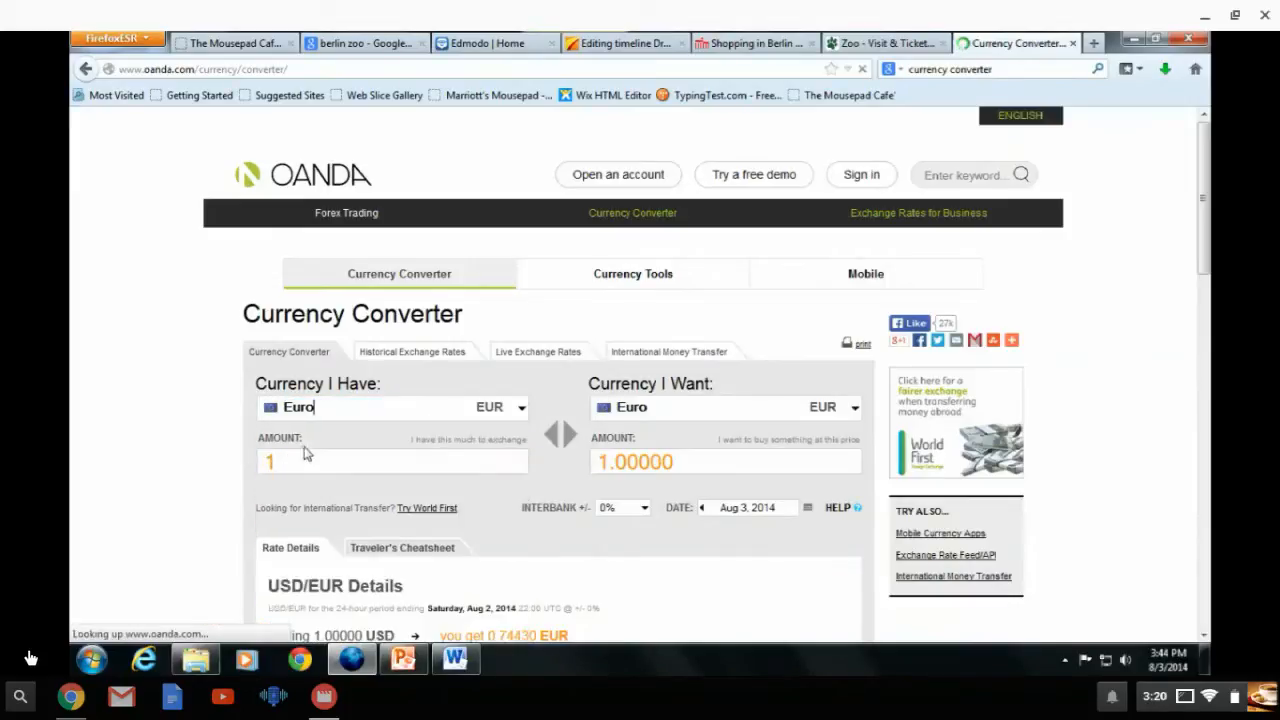
- Set the amount to convert to 13 euros and the currency I want to US Dollar
left_click(318, 466)
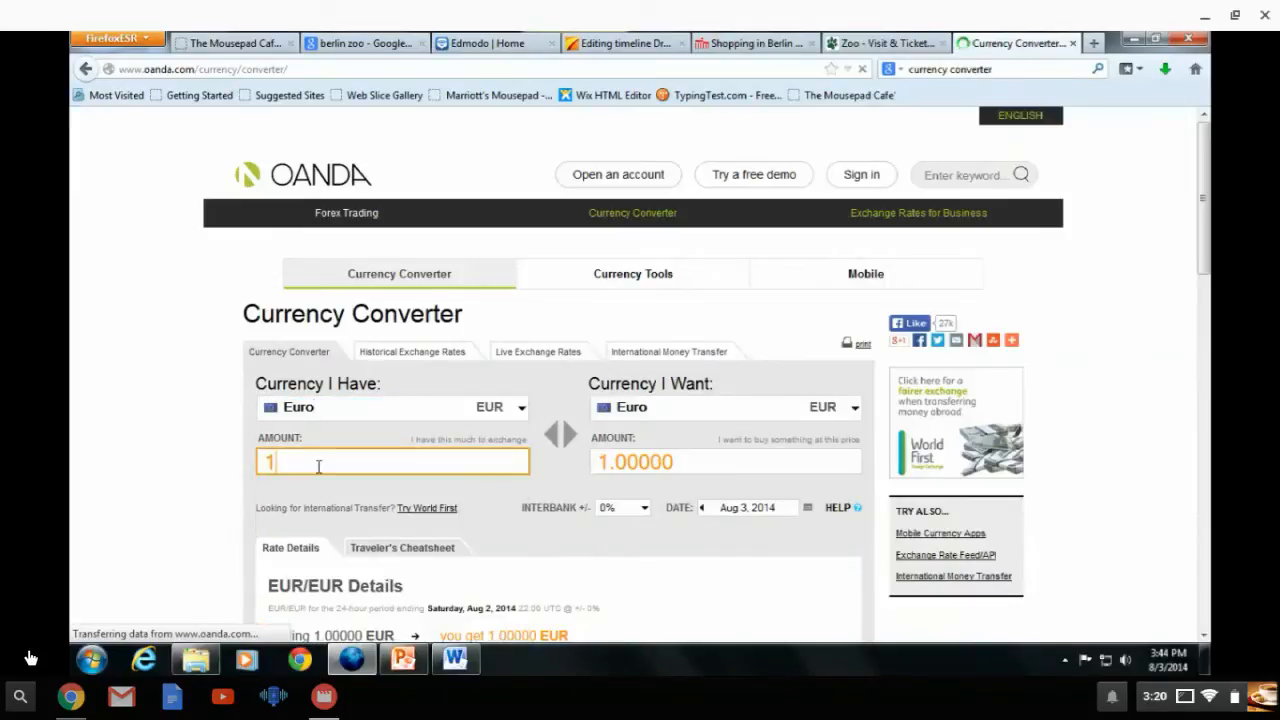
type("3")
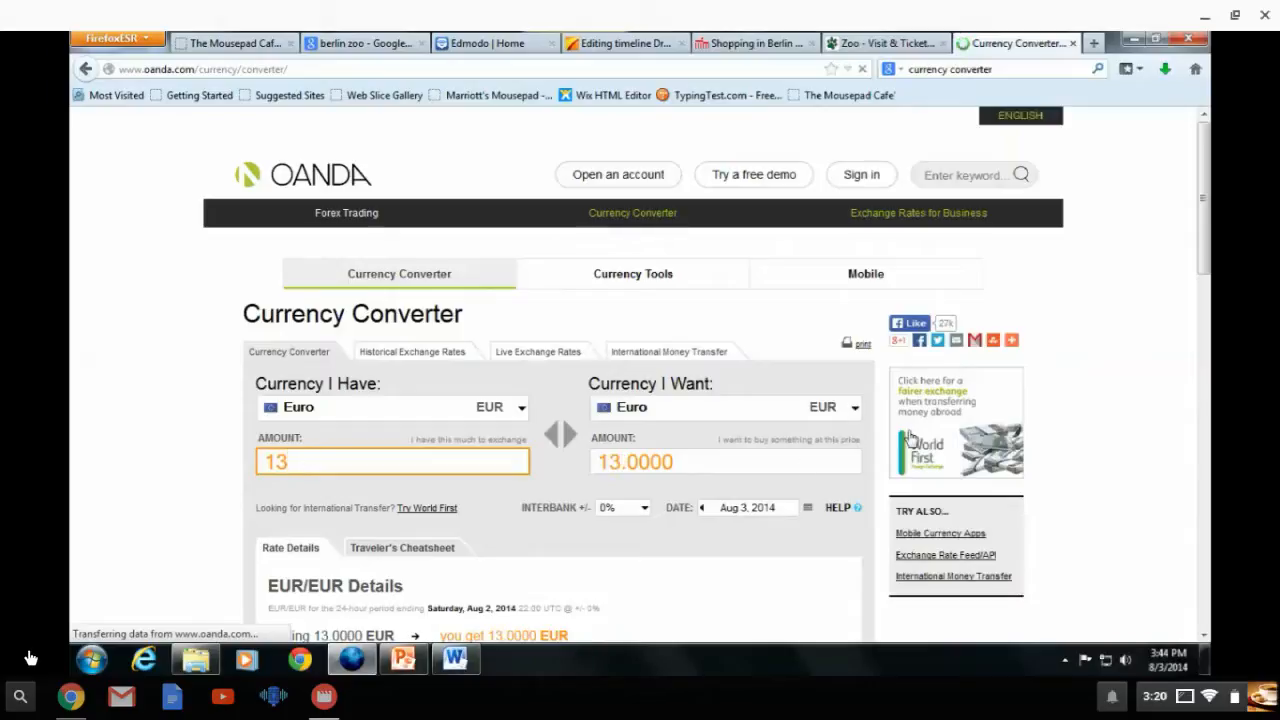
left_click(845, 410)
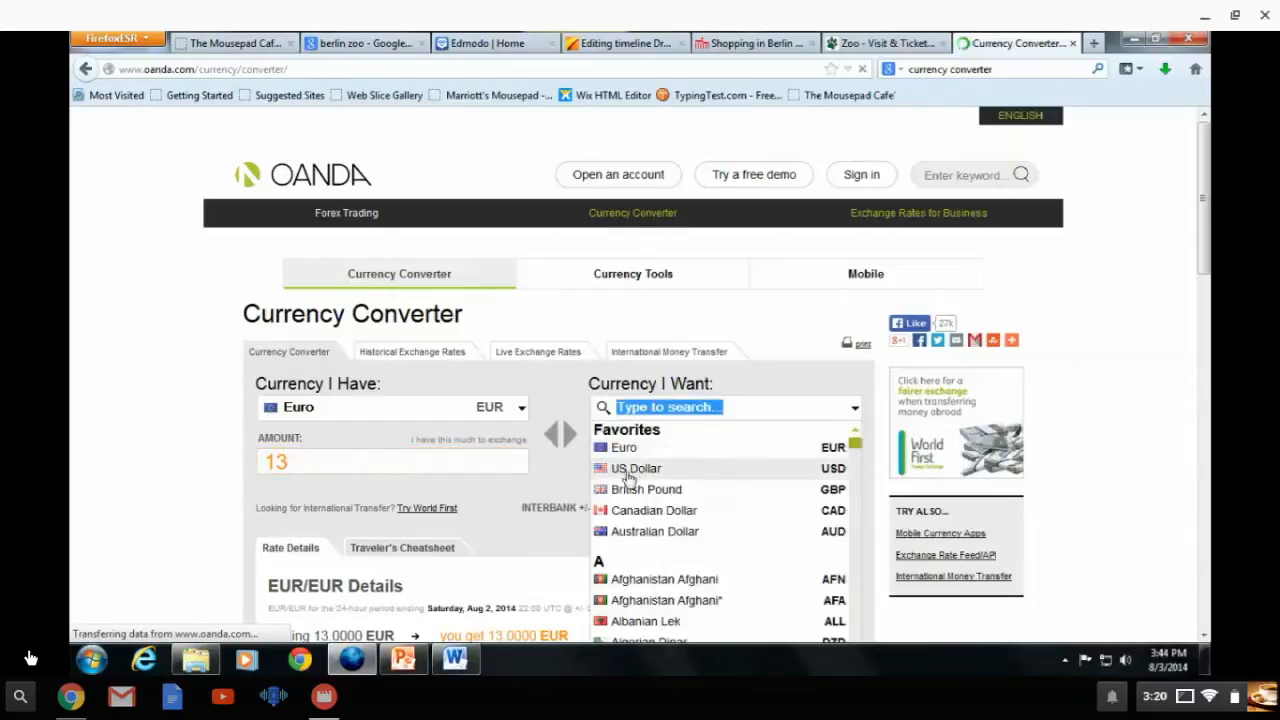
left_click(665, 468)
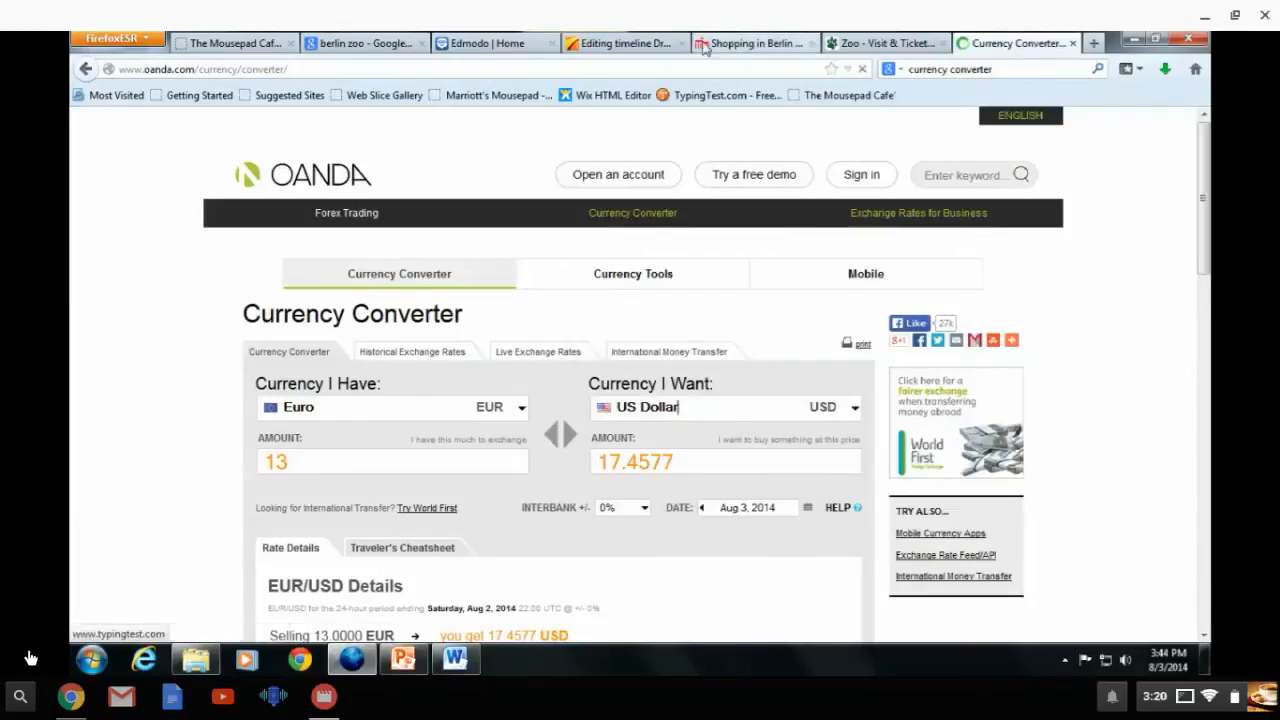
- Add "$17.46" after Berlin Zoo and "No charge" after Shopping district in the timeline's Day 2 description, and create the event
left_click(620, 43)
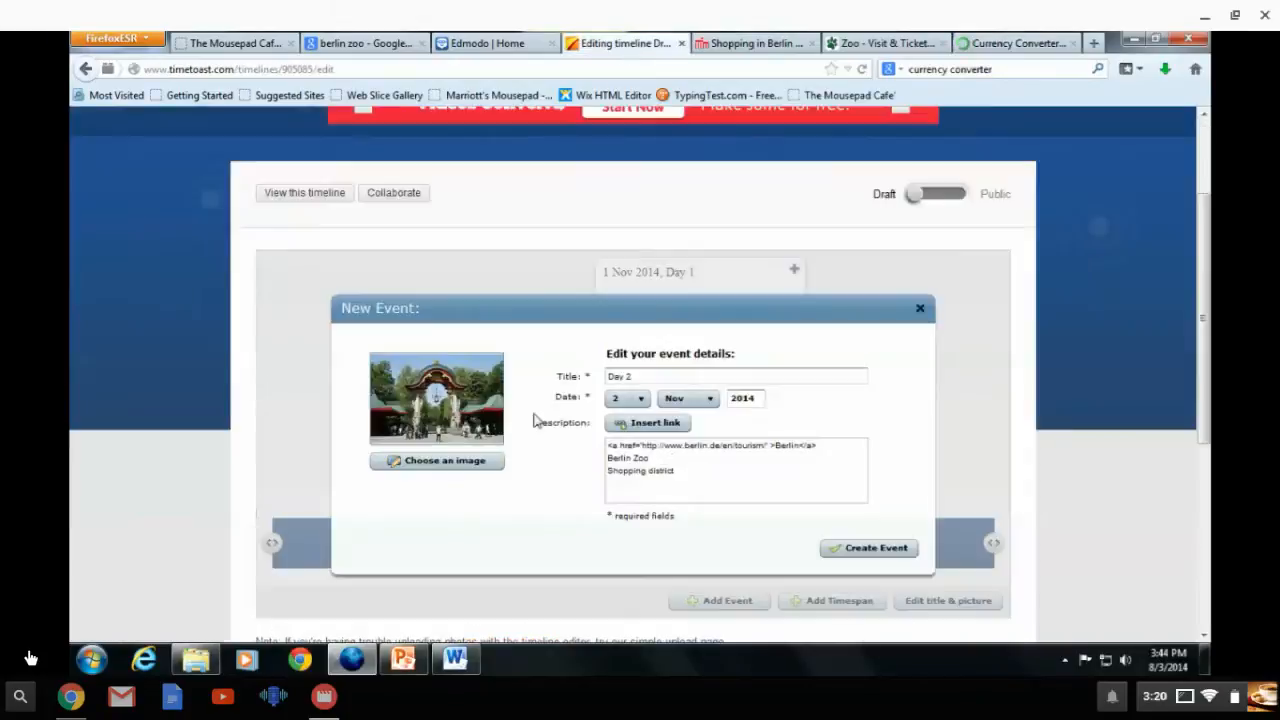
left_click(668, 458)
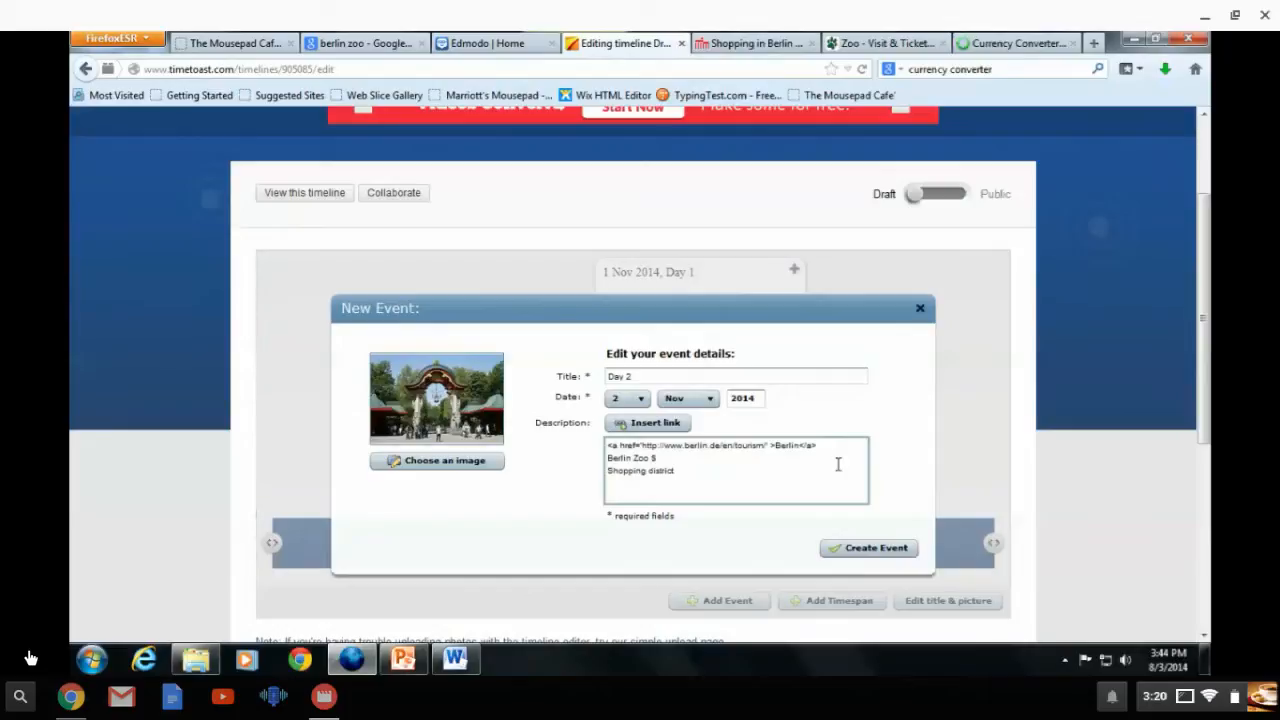
type("$17.46")
type("ge")
left_click(877, 554)
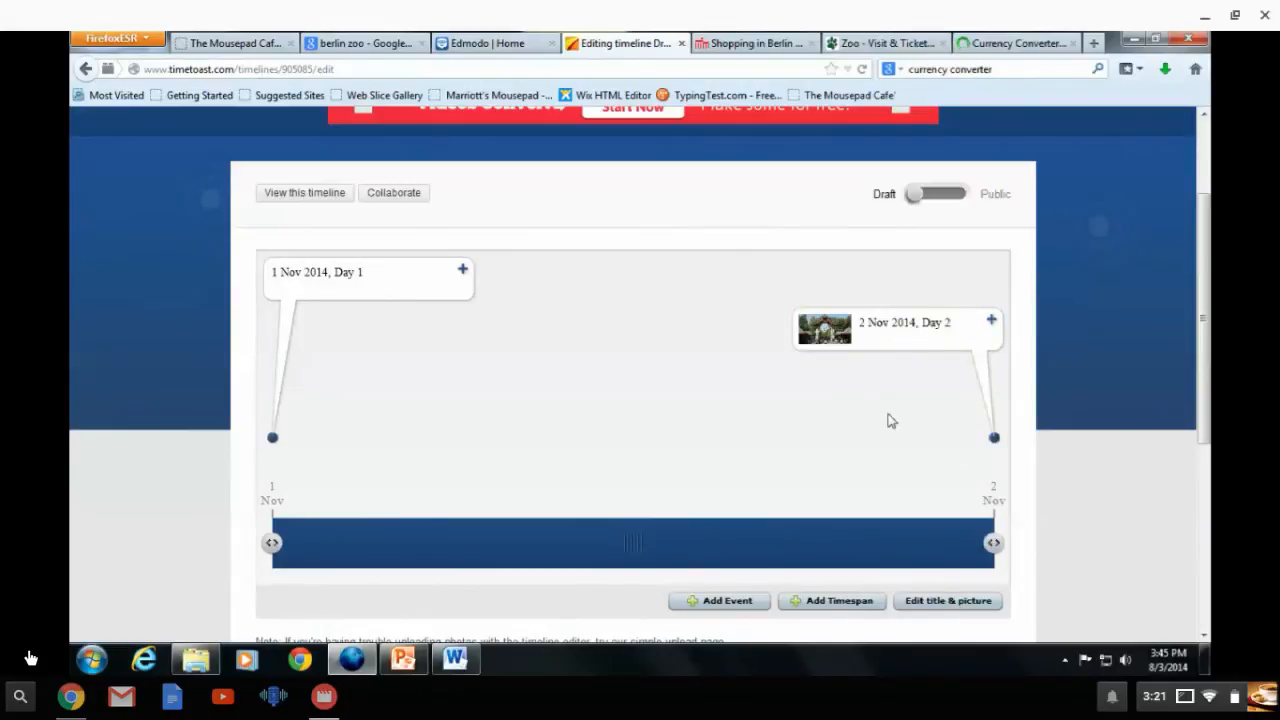
- Switch the Dream Vacation timeline from draft to public
scroll(889, 420, "down", 2)
scroll(889, 420, "up", 2)
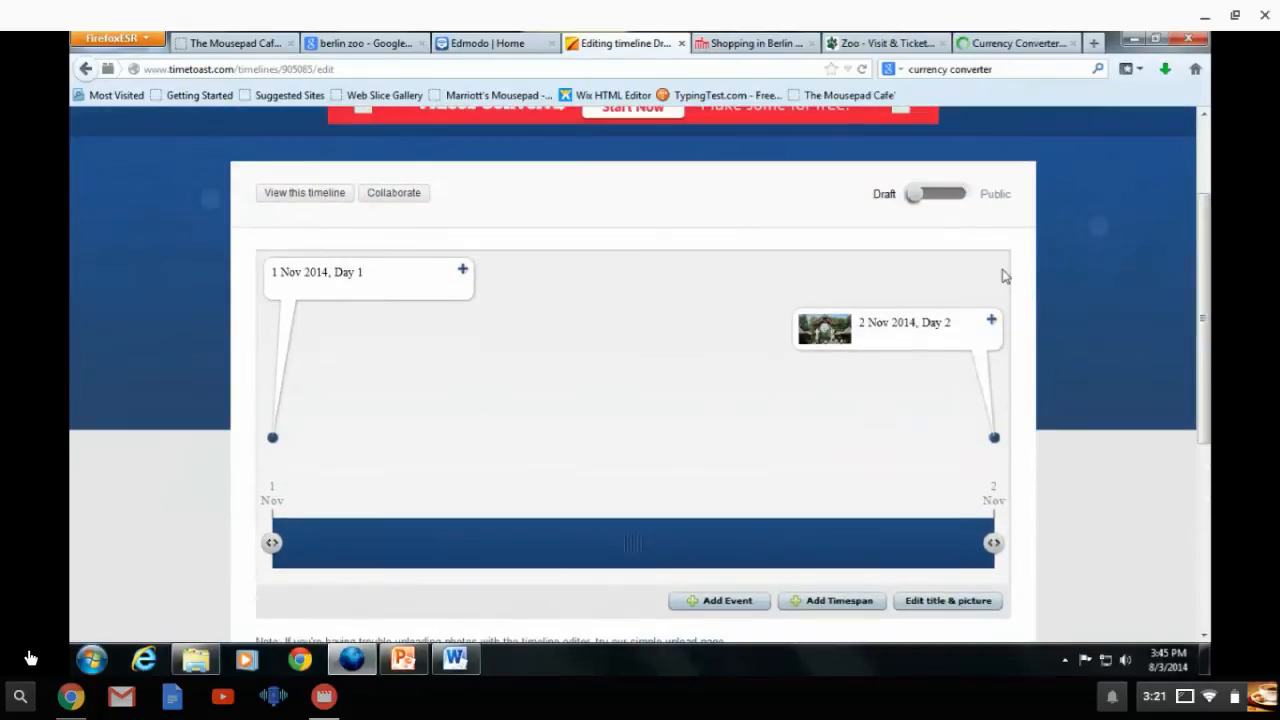
left_click(997, 197)
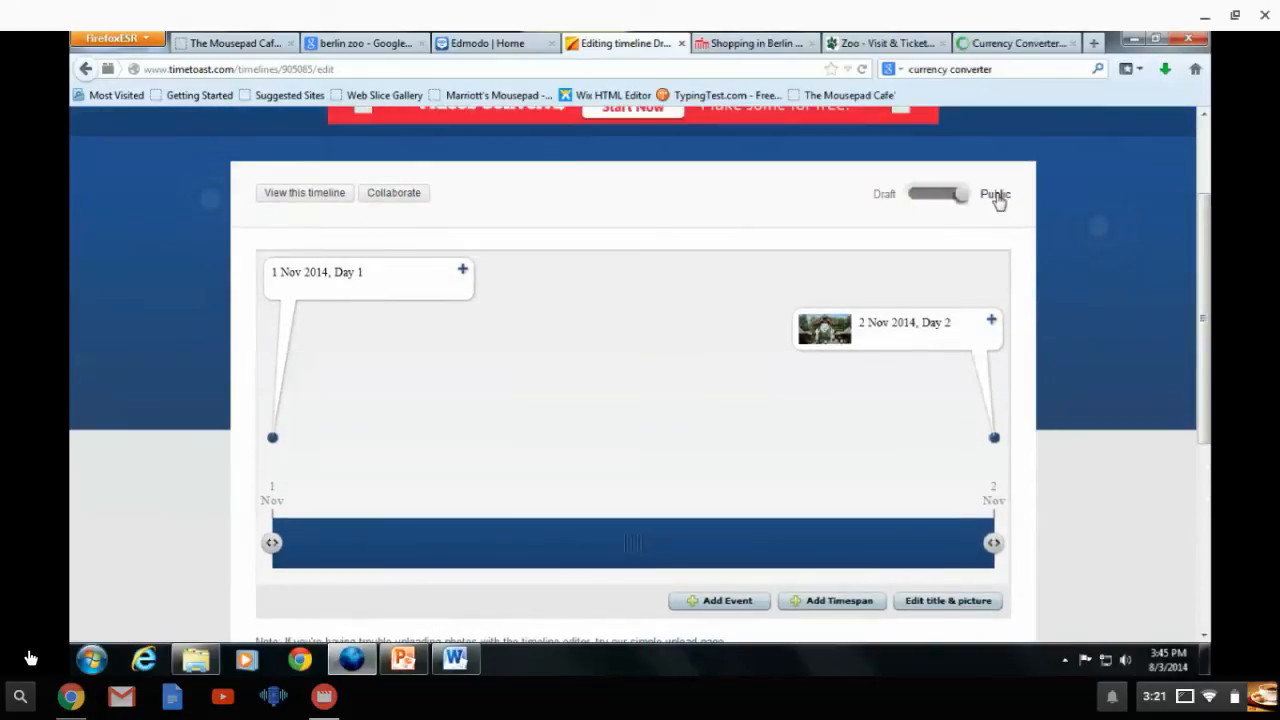
- View the published timeline and open the Day 2 event to check its image, link and description
scroll(678, 348, "down", 2)
scroll(678, 348, "down", 1)
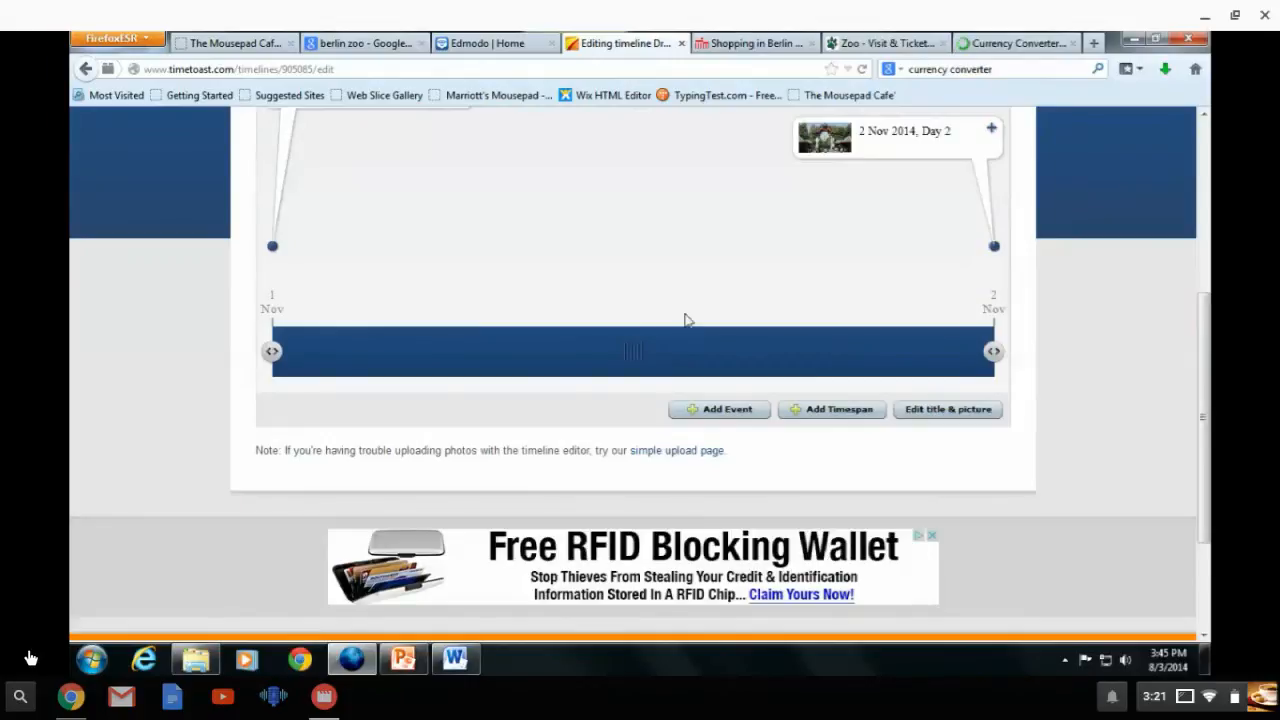
scroll(157, 250, "up", 4)
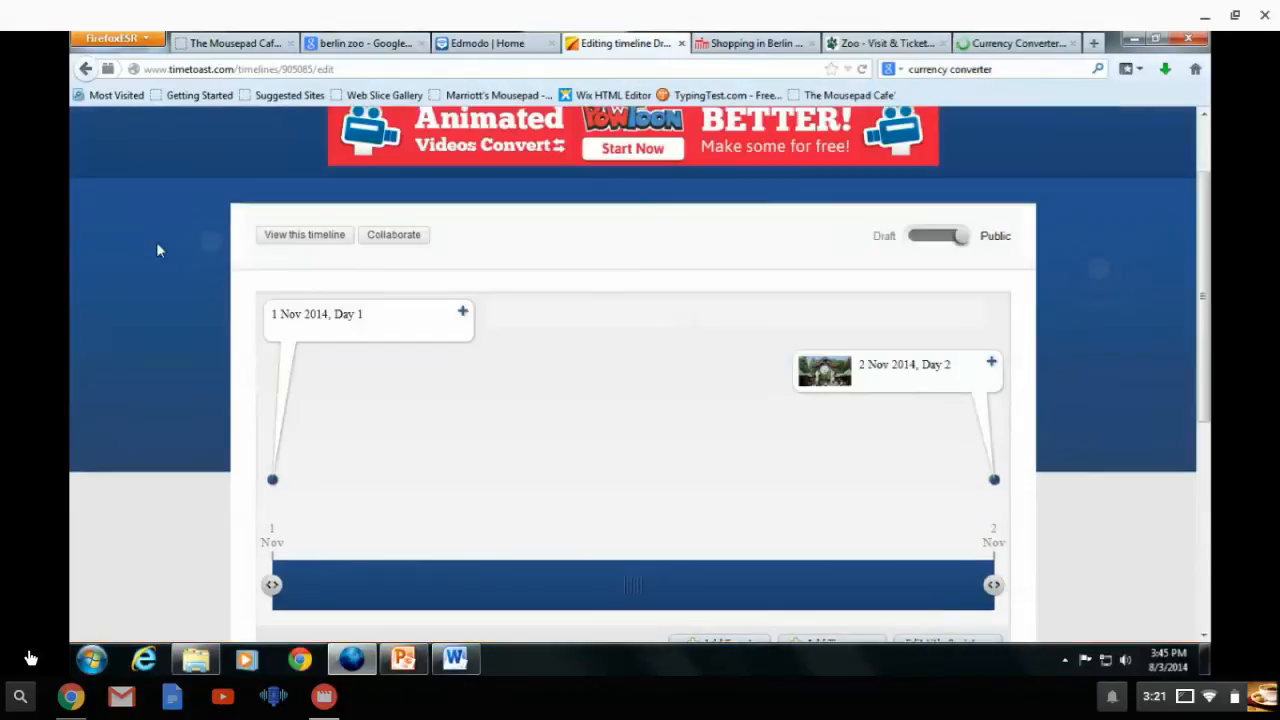
left_click(306, 240)
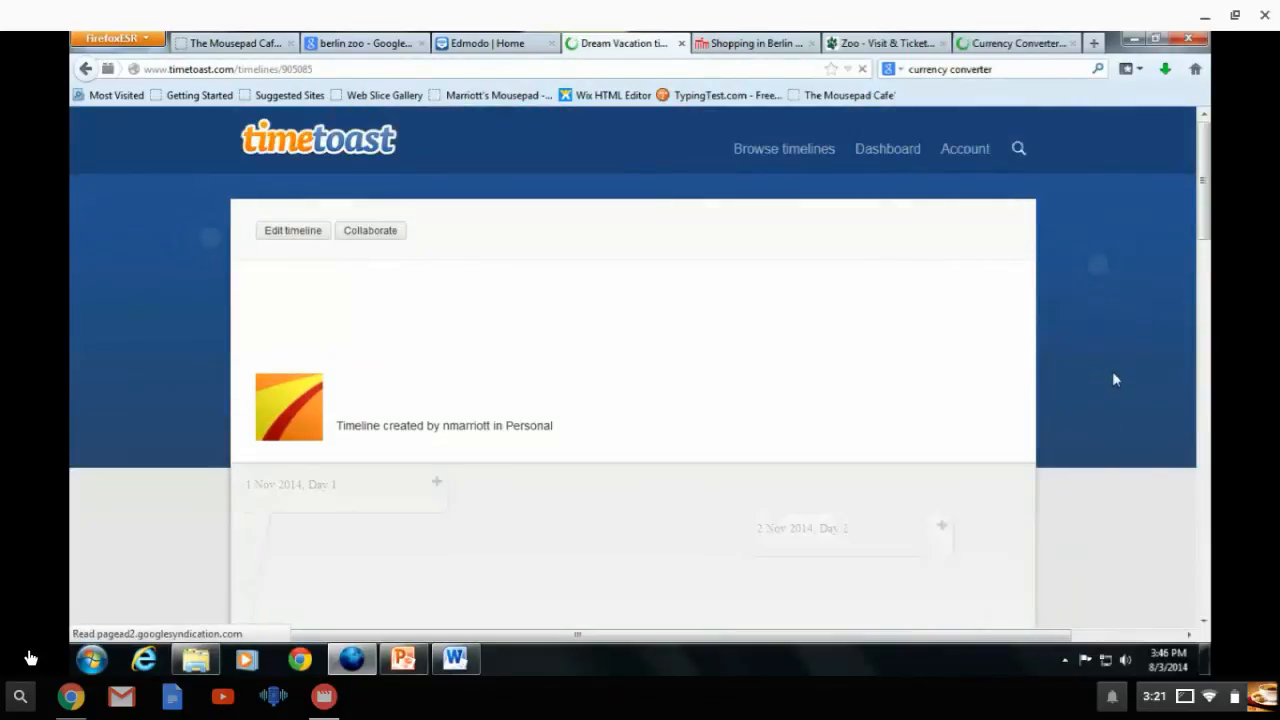
scroll(594, 420, "down", 5)
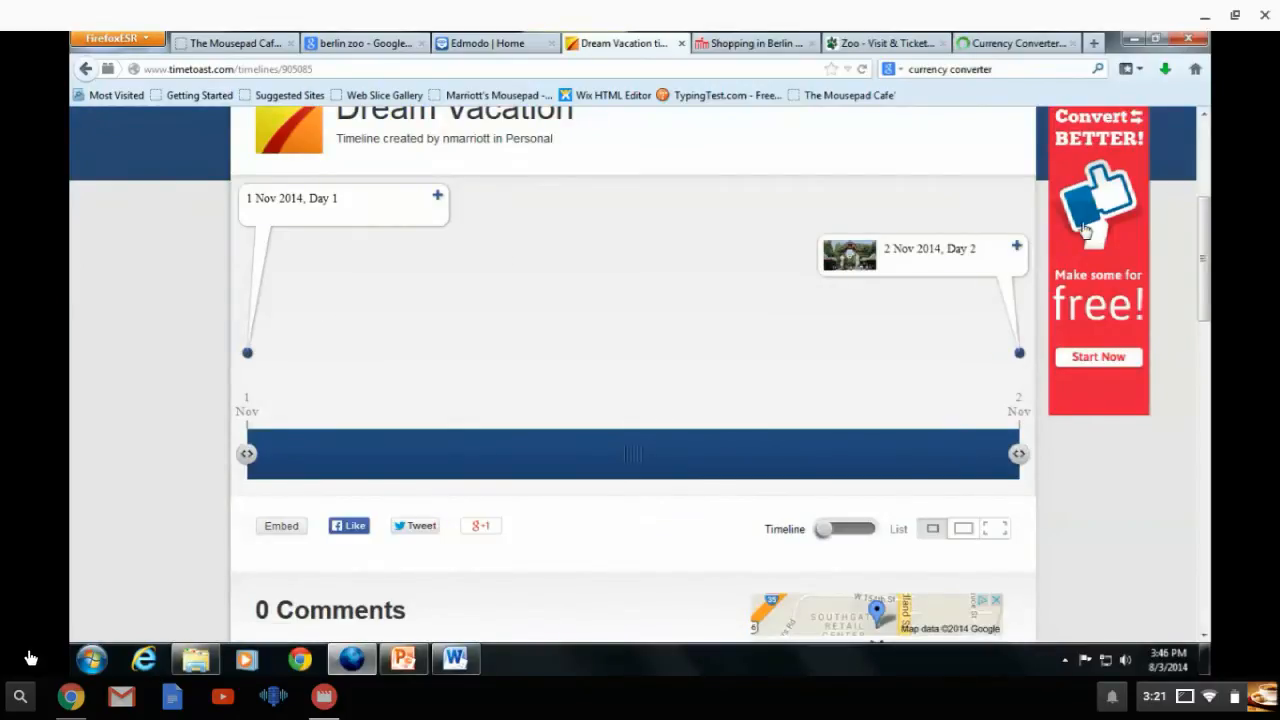
left_click(1017, 249)
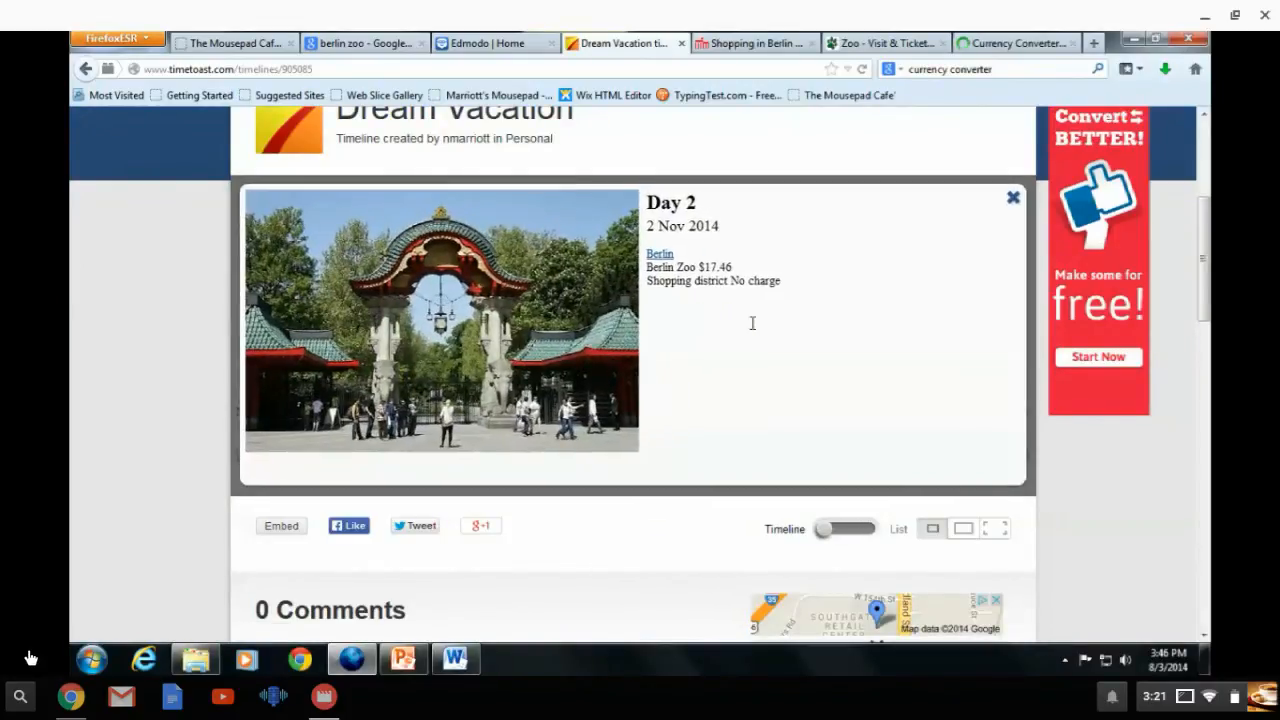